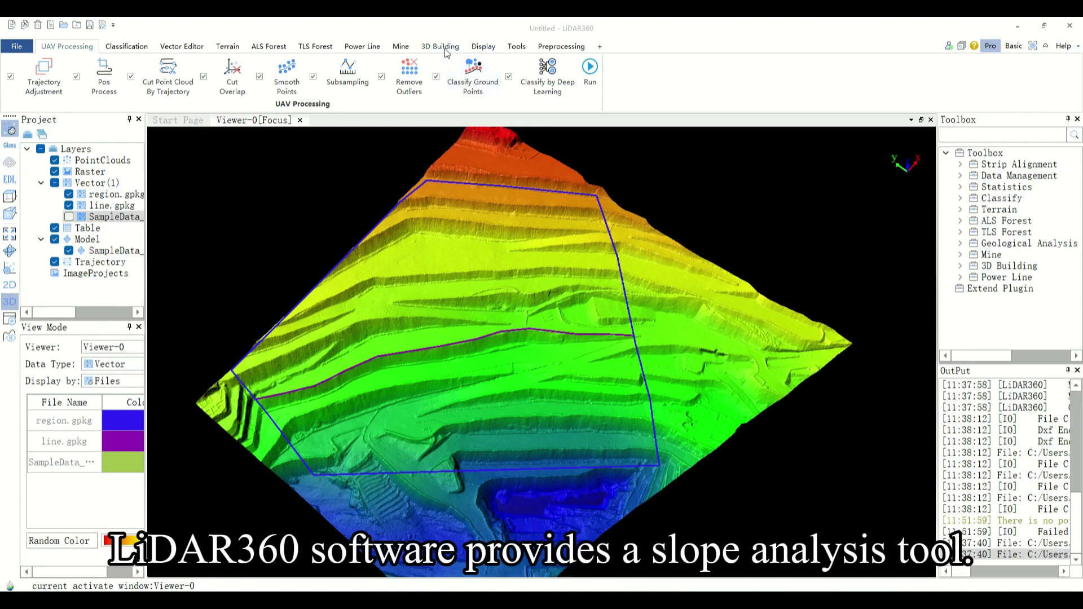
Switch the ribbon to the Mine tab above the open-pit terrain model.
click(400, 46)
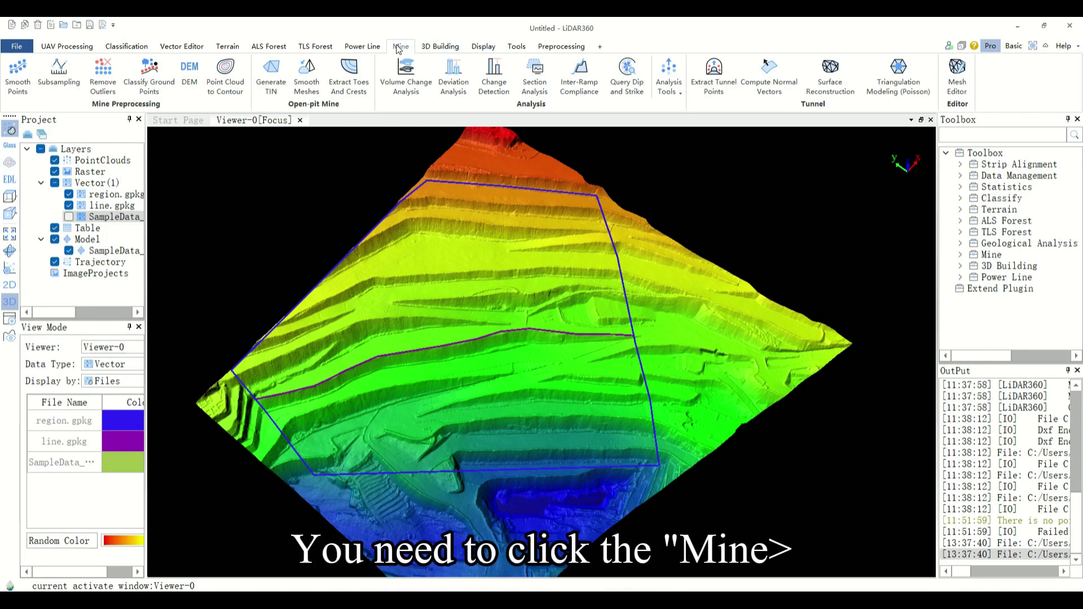
Start Inter-Ramp Compliance in manual cross-section mode and open its data dialog, prefilled with line.gpkg.
click(568, 89)
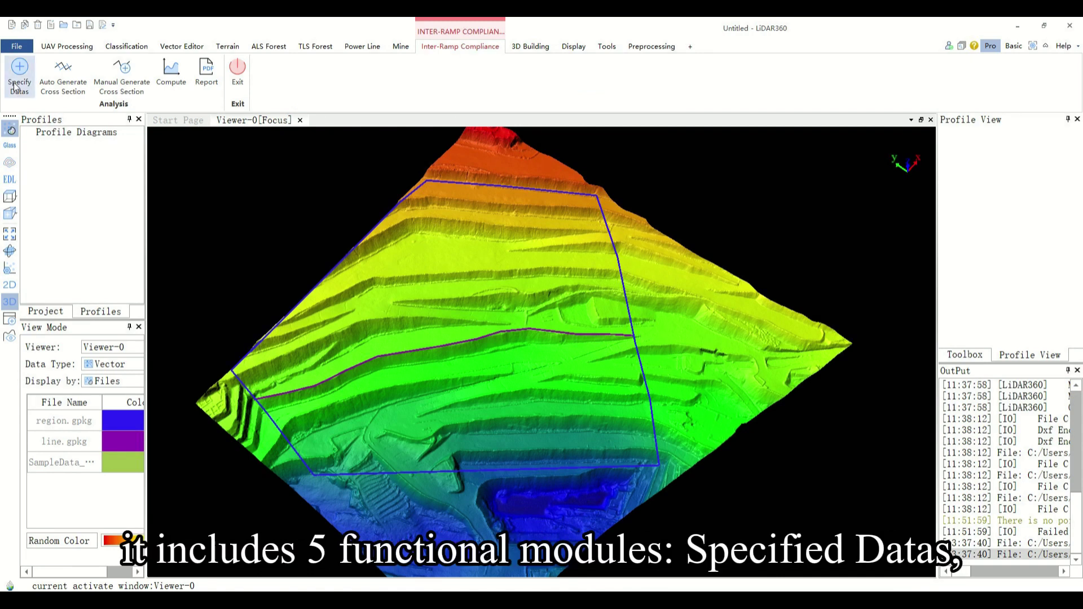
click(125, 78)
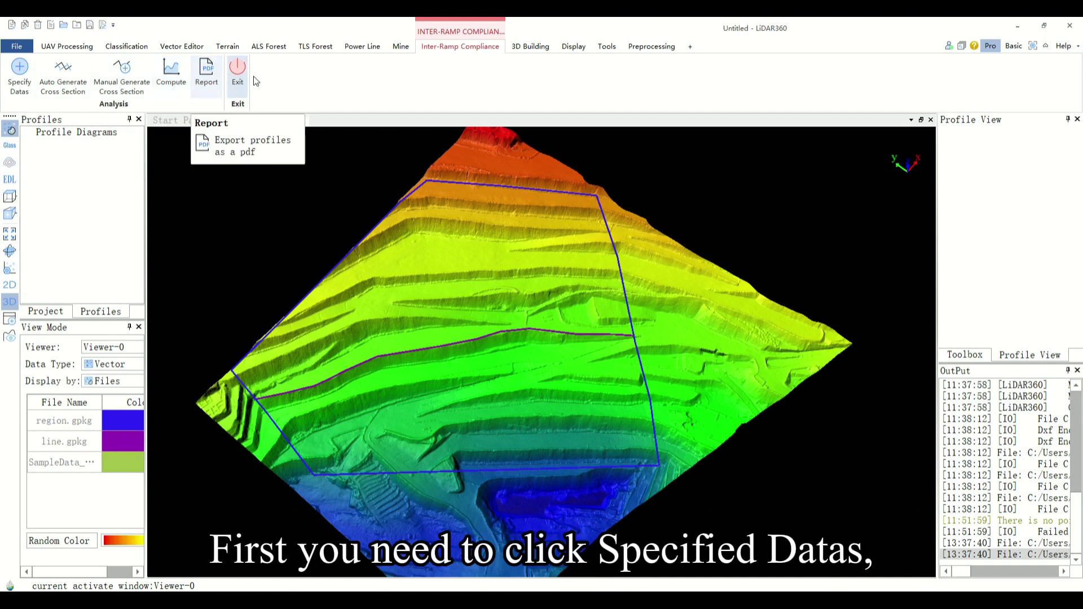
click(19, 70)
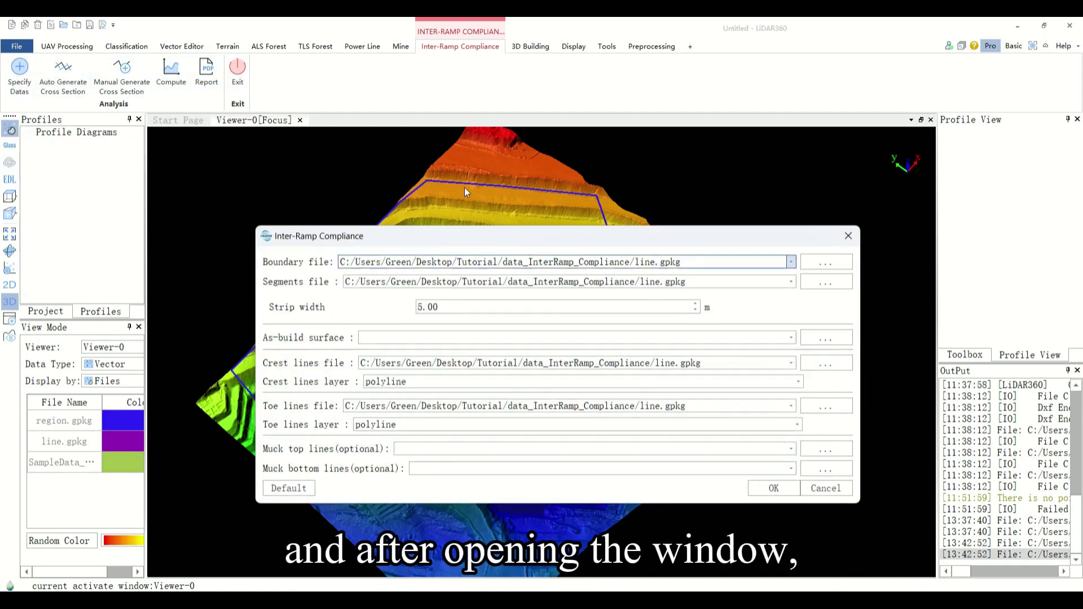
drag(479, 239, 489, 216)
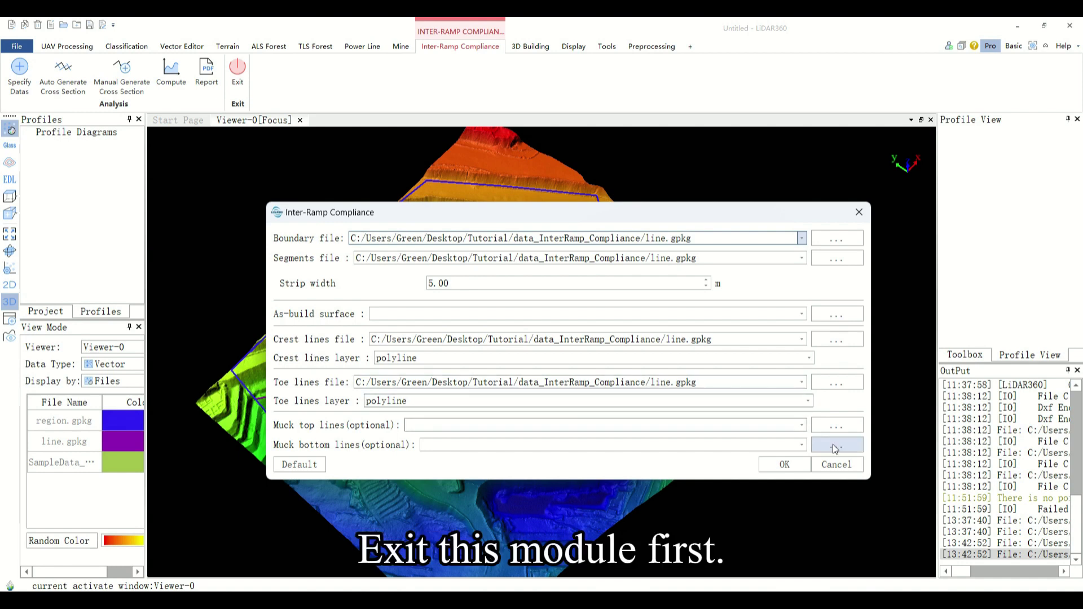
Exit Inter-Ramp Compliance, turn region.gpkg and line.gpkg off and back on, and show Vector Editor tools.
click(829, 469)
click(238, 70)
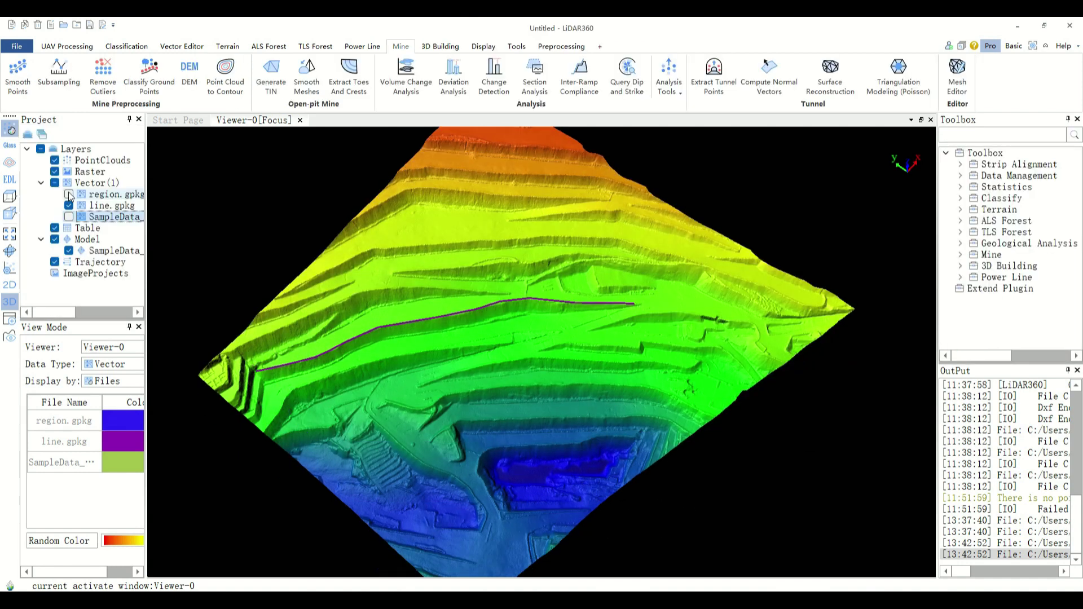
click(69, 194)
click(69, 194)
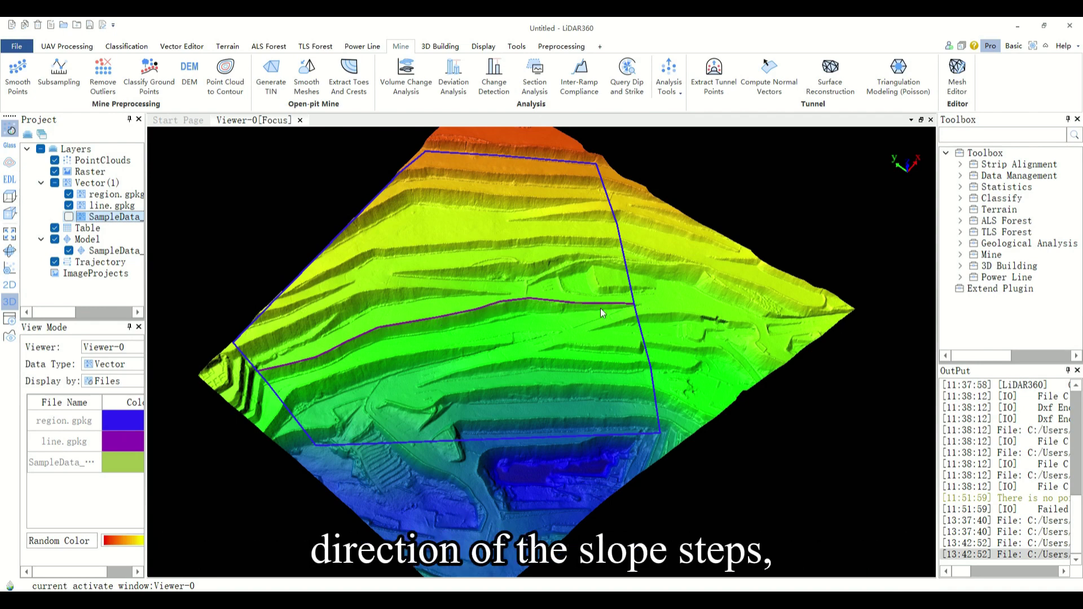
click(68, 206)
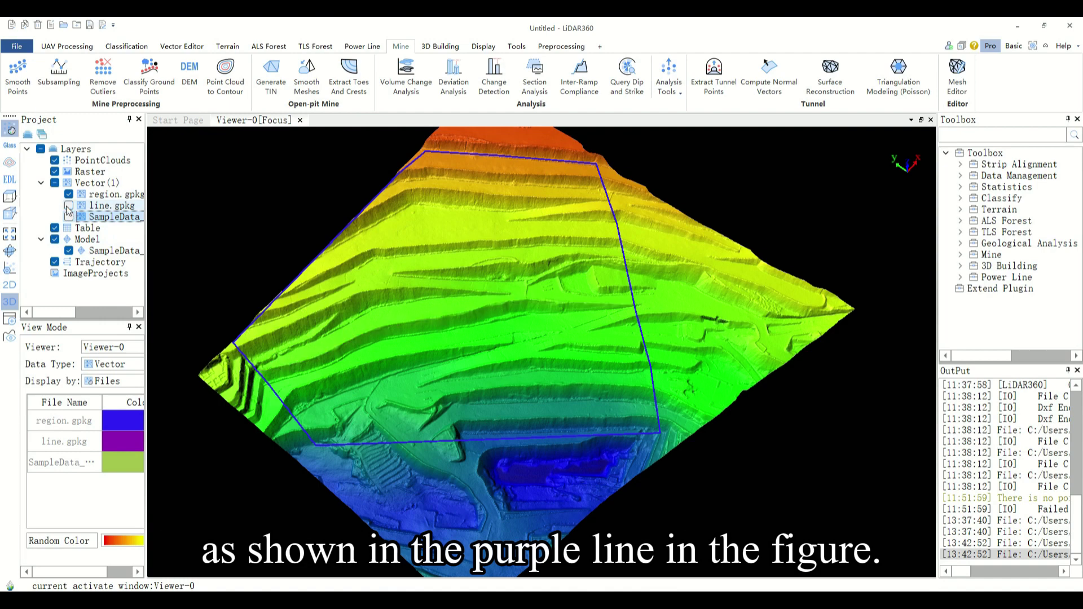
click(68, 206)
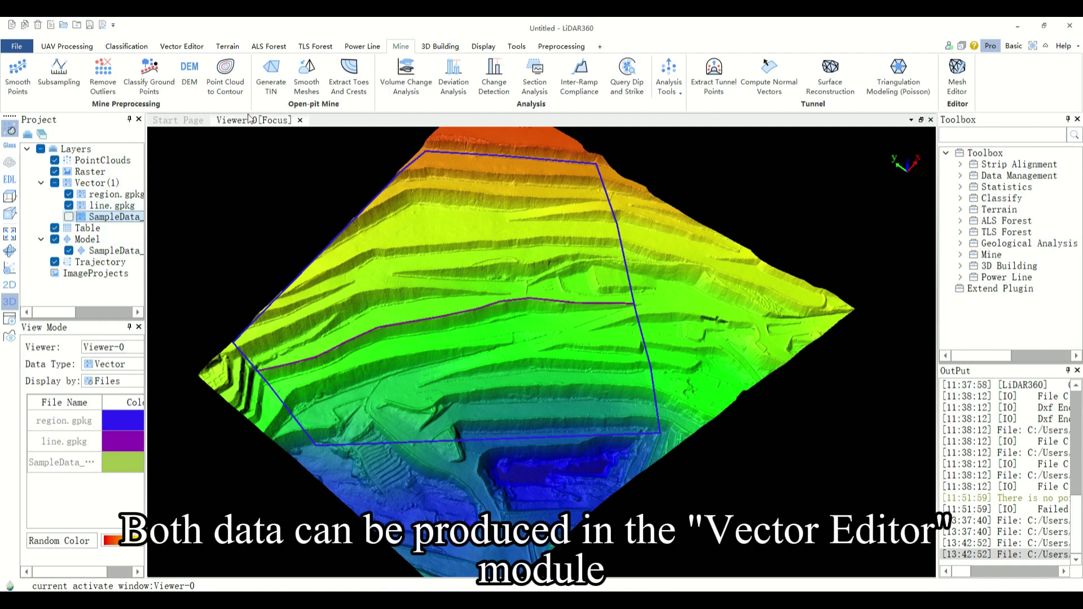
click(186, 47)
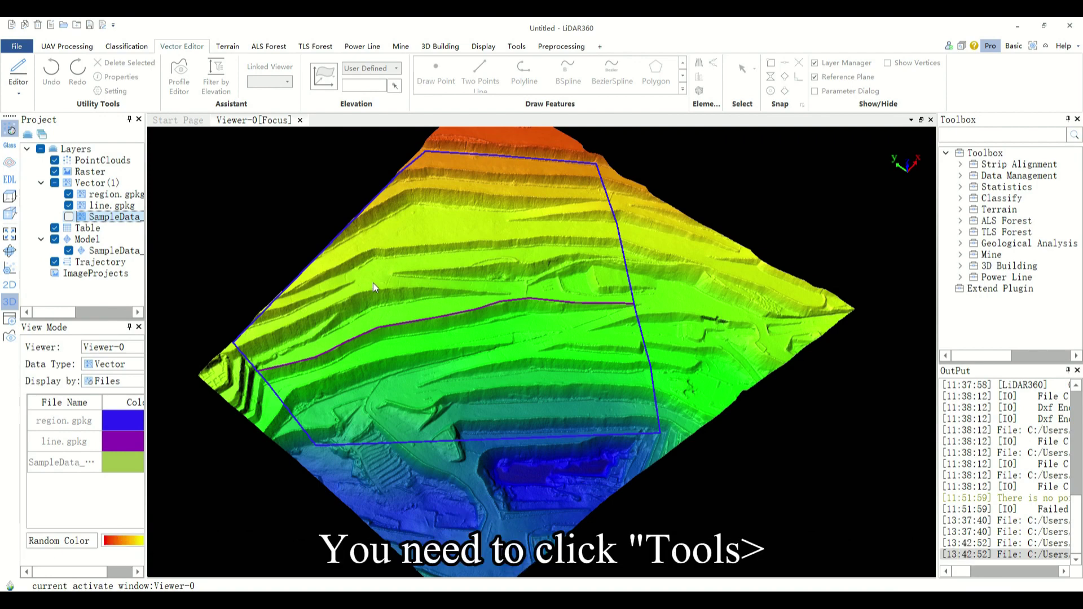
Convert SampleData_TIN_smooth.LiTin to OBJ with Model Conversion, then select the TIN model layer.
click(516, 47)
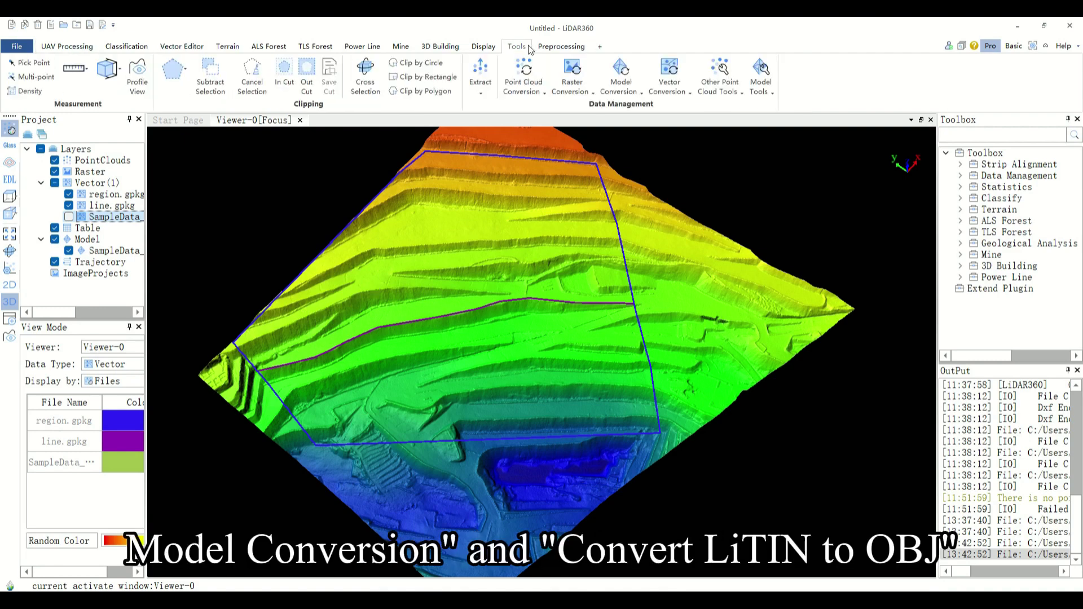
click(621, 81)
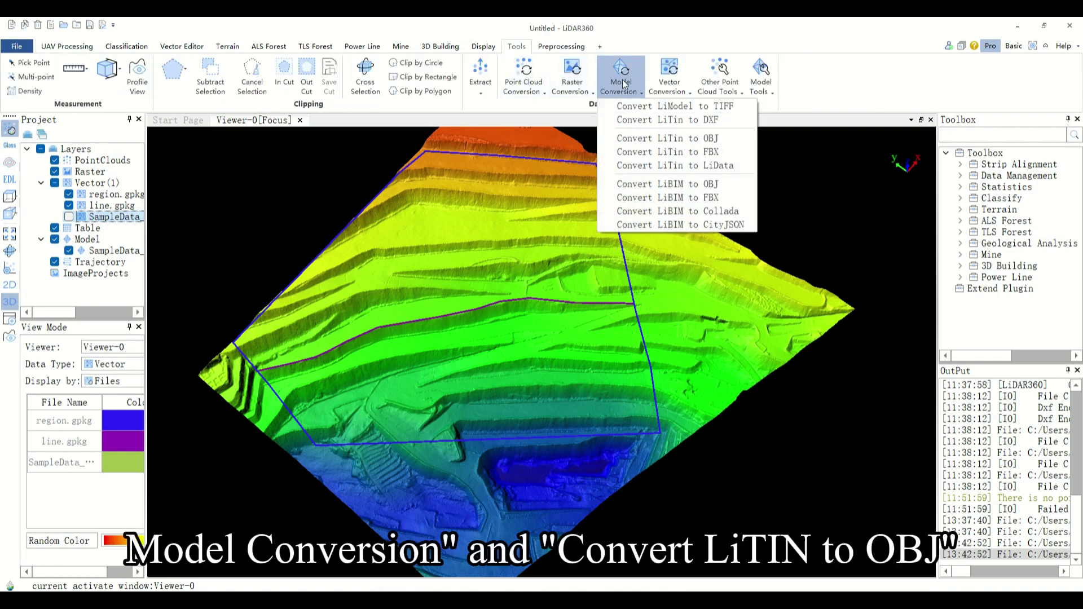
click(645, 141)
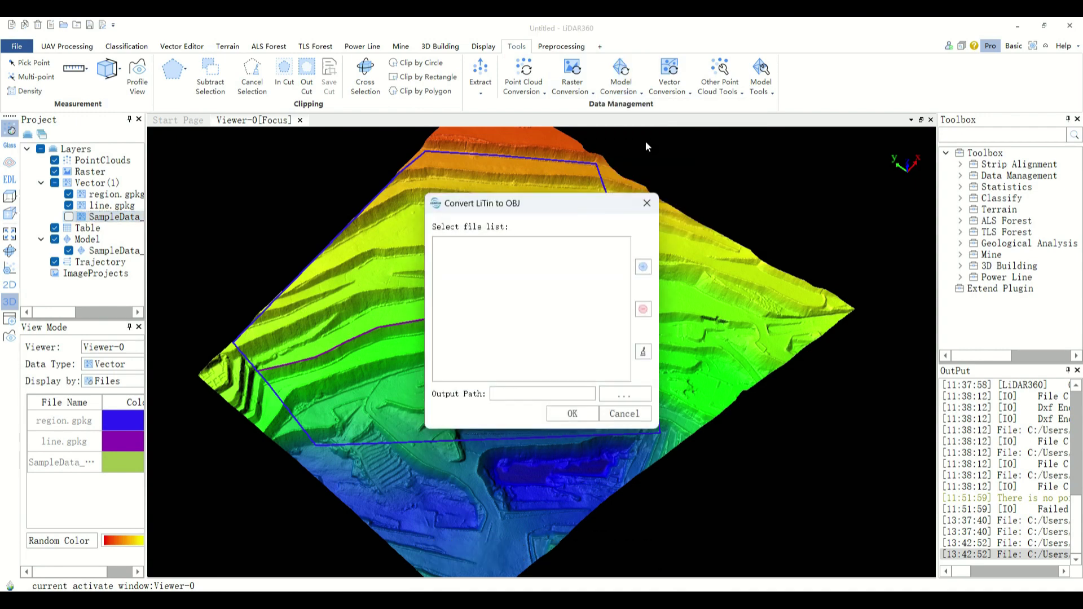
click(643, 268)
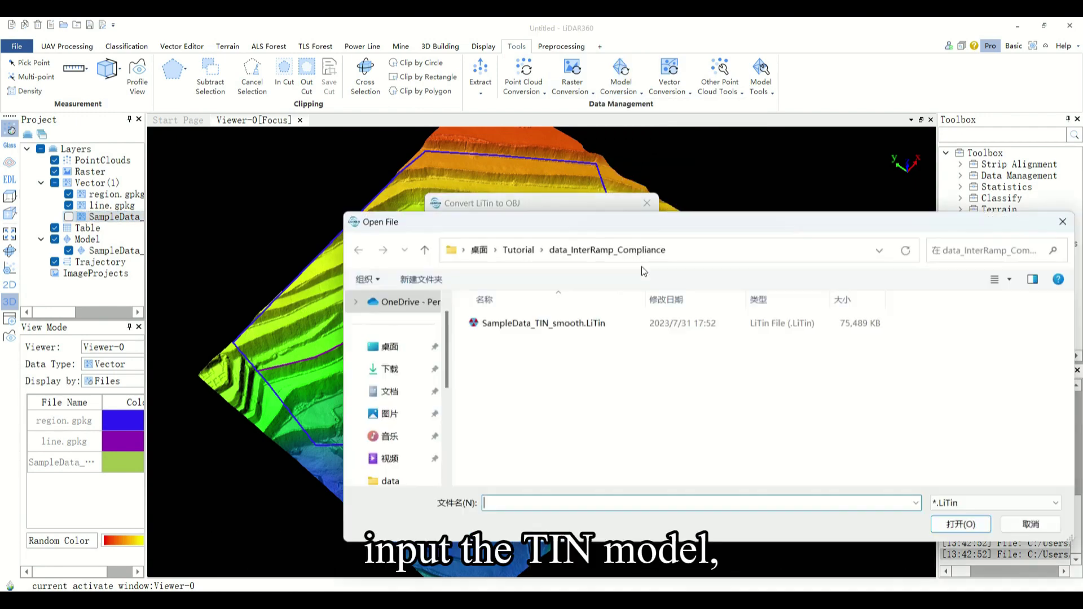
double_click(541, 325)
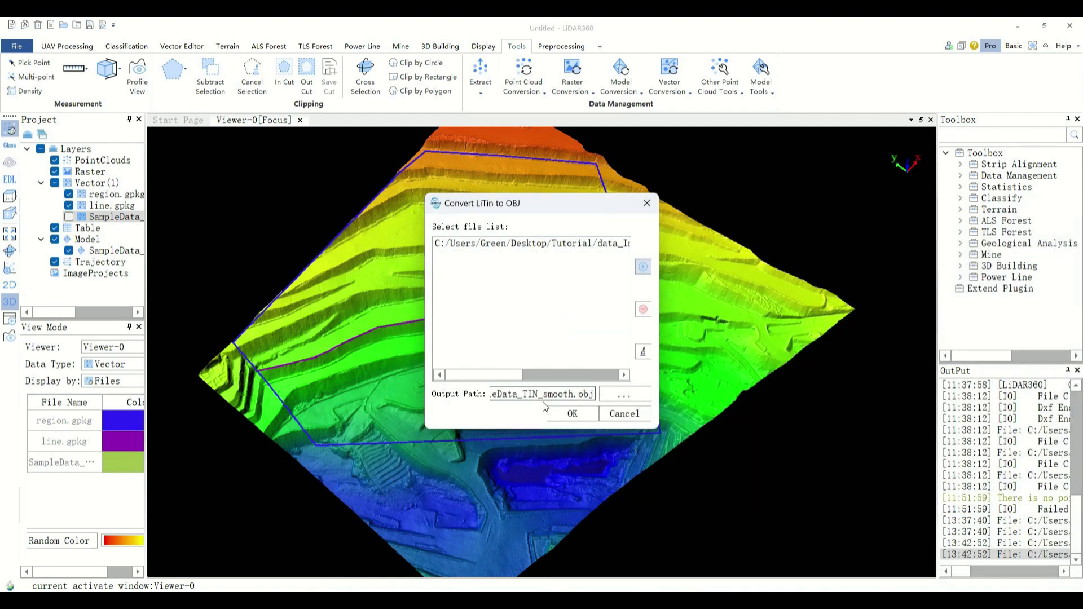
click(567, 414)
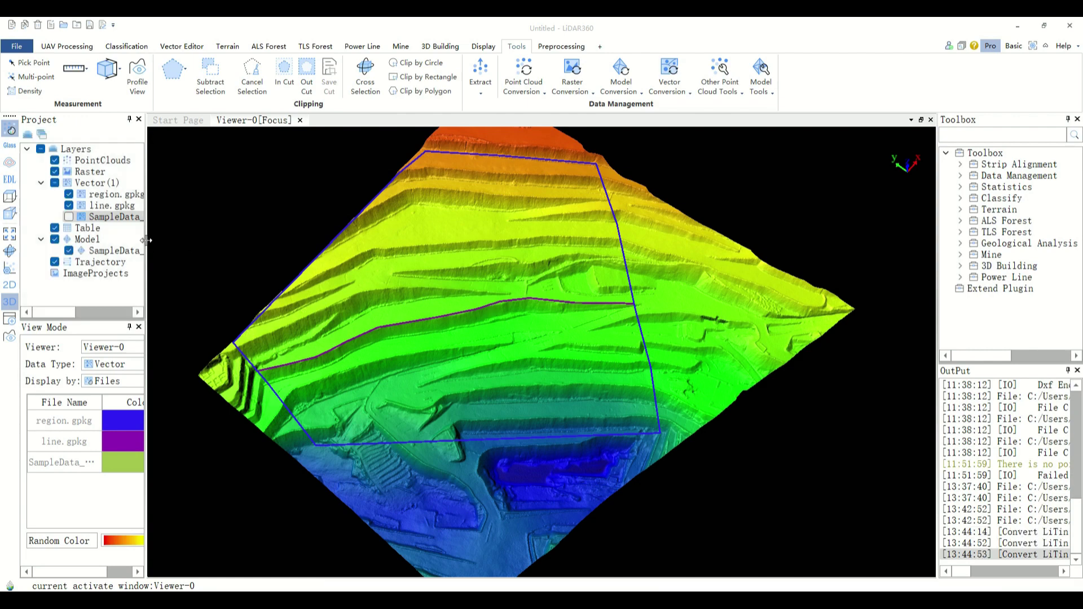
drag(146, 243, 230, 244)
click(169, 250)
From the model's folder, drag SampleData_TIN_smooth.obj into the LiDAR360 viewer as a model layer.
right_click(193, 249)
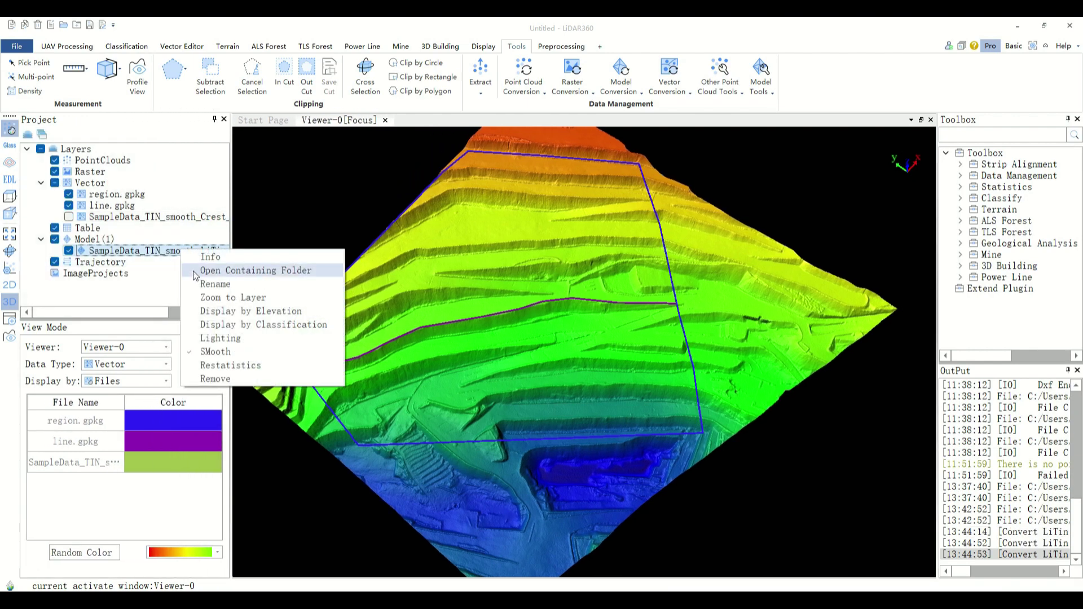
click(266, 269)
double_click(512, 32)
click(592, 380)
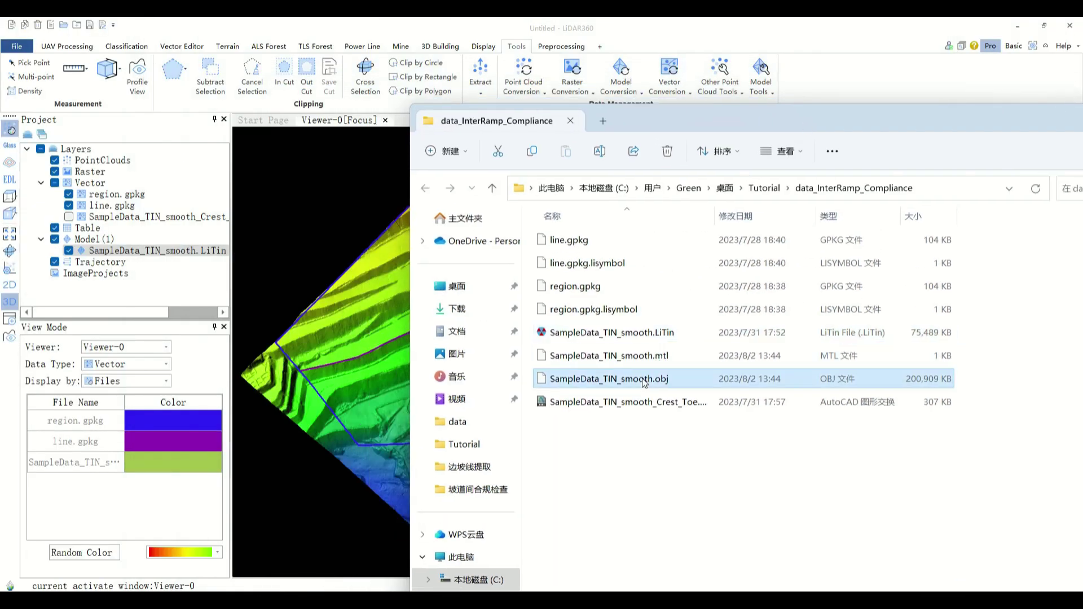
drag(592, 379, 361, 350)
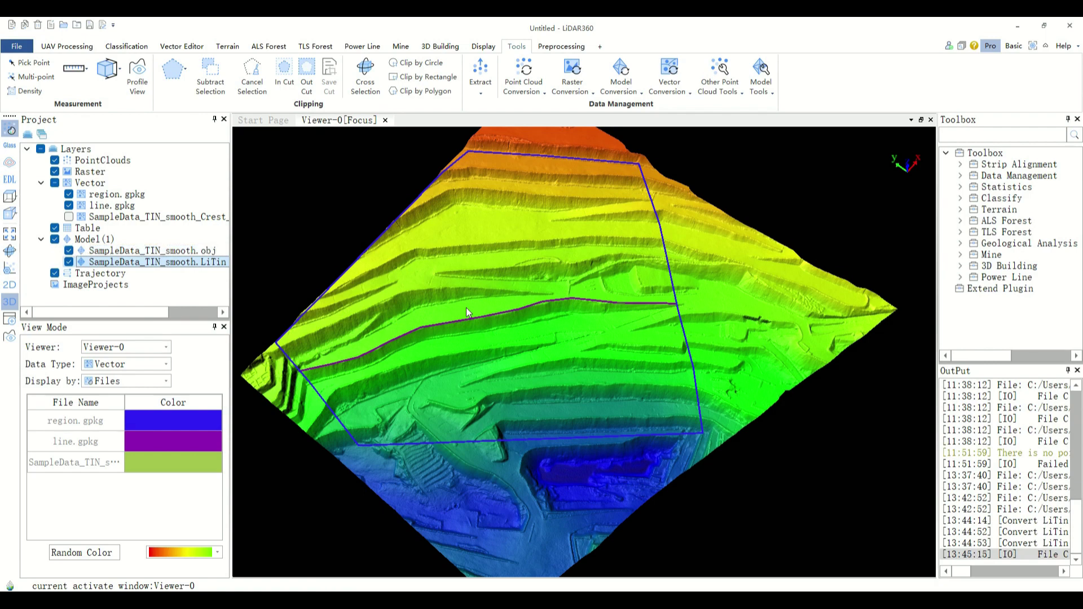
Turn on the SampleData_TIN_smooth_Crest crest-and-toe layer over the OBJ terrain.
mouse_move(468, 312)
mouse_down()
mouse_move(730, 395)
mouse_move(643, 426)
mouse_move(587, 420)
mouse_move(519, 370)
mouse_up()
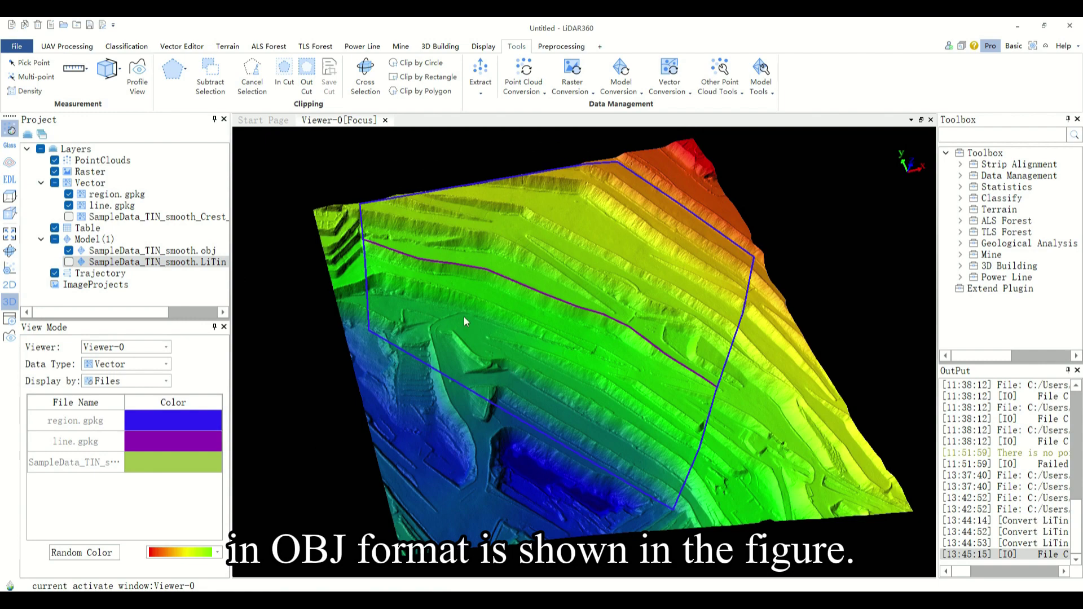
mouse_move(464, 315)
mouse_down()
mouse_move(436, 387)
mouse_move(533, 332)
mouse_move(516, 334)
mouse_move(510, 388)
mouse_up()
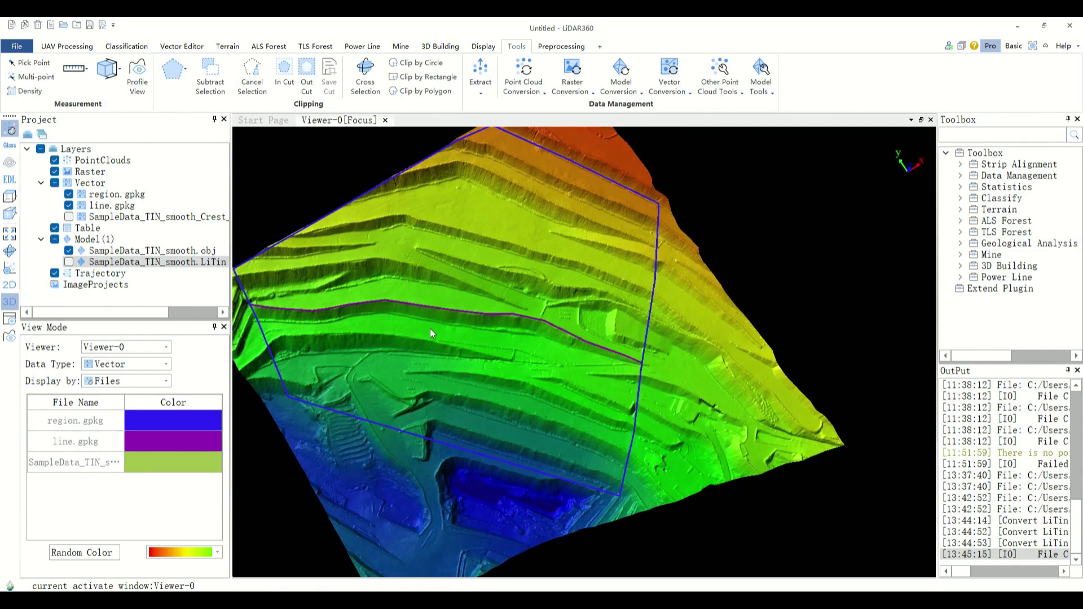
right_drag(430, 328, 463, 323)
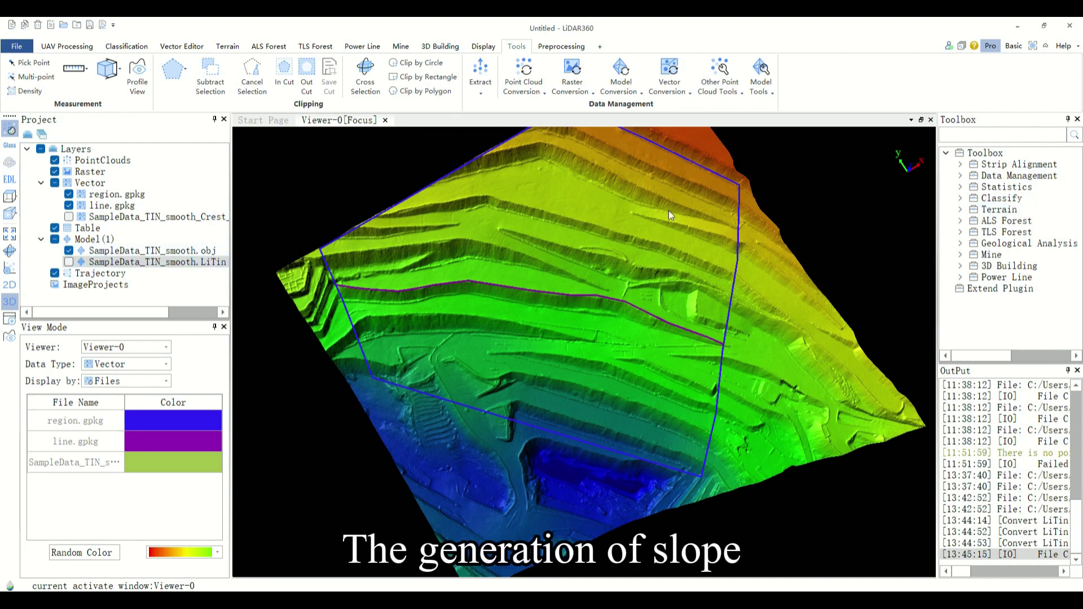
click(69, 217)
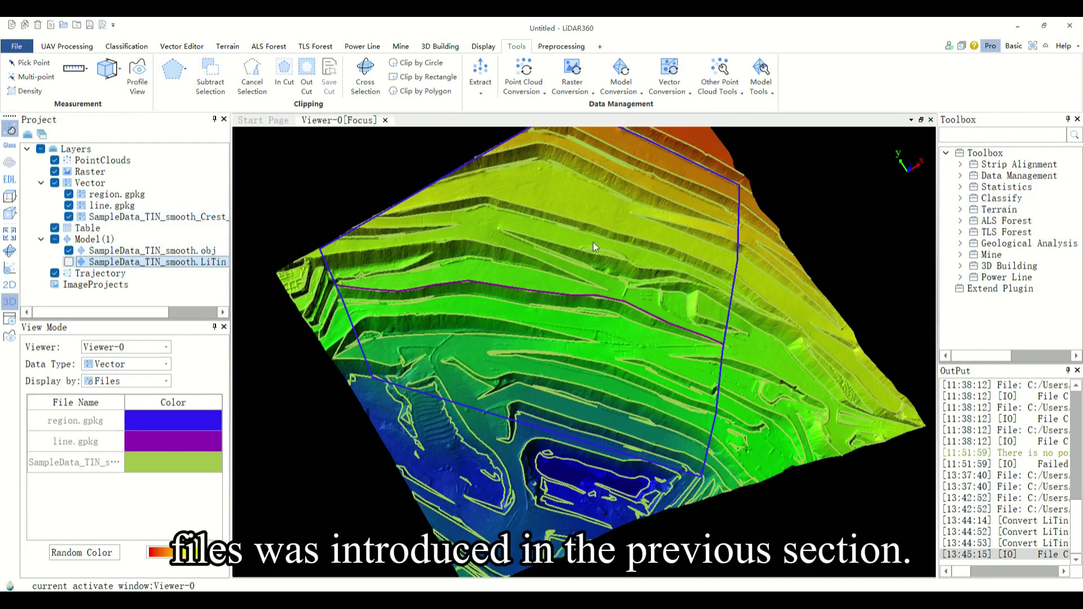
drag(458, 297, 494, 361)
click(400, 47)
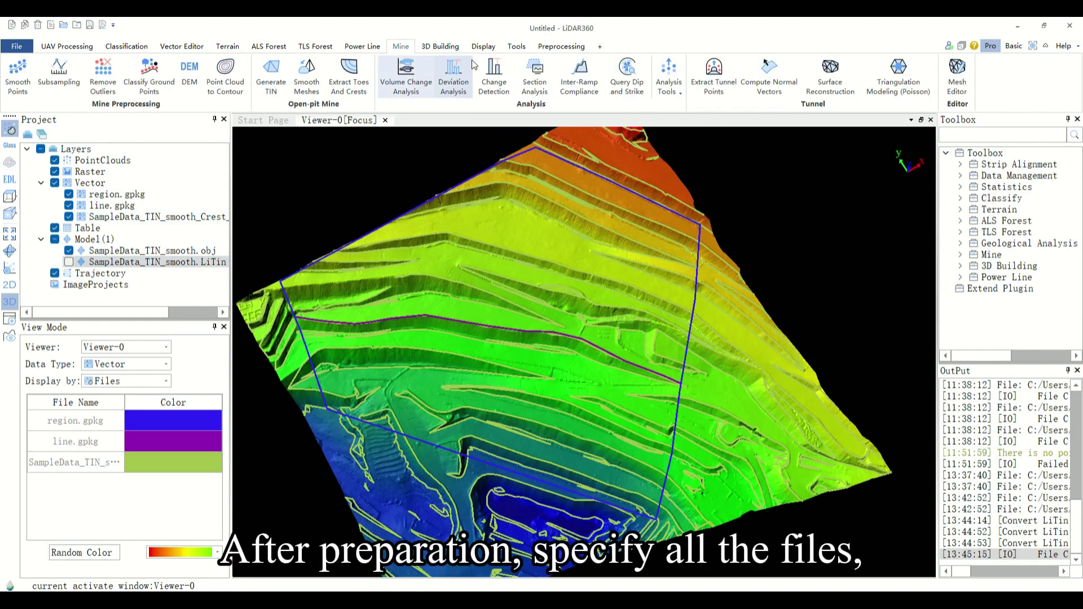
Set region.gpkg as boundary and SampleData_TIN_smooth_Crest_Toe.dxf as crest and toe files, then apply.
click(577, 83)
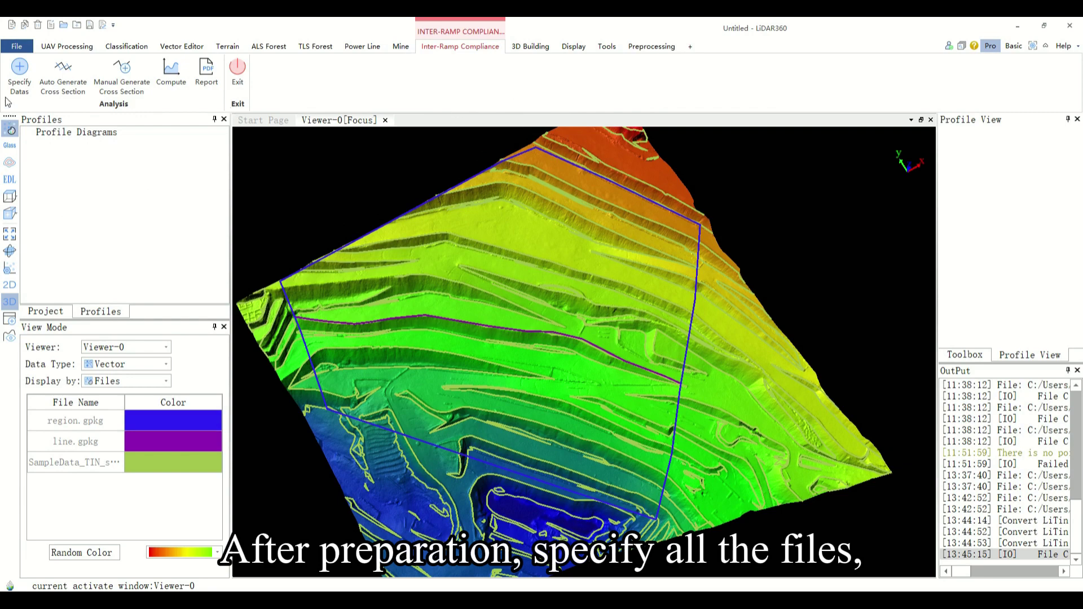
click(19, 73)
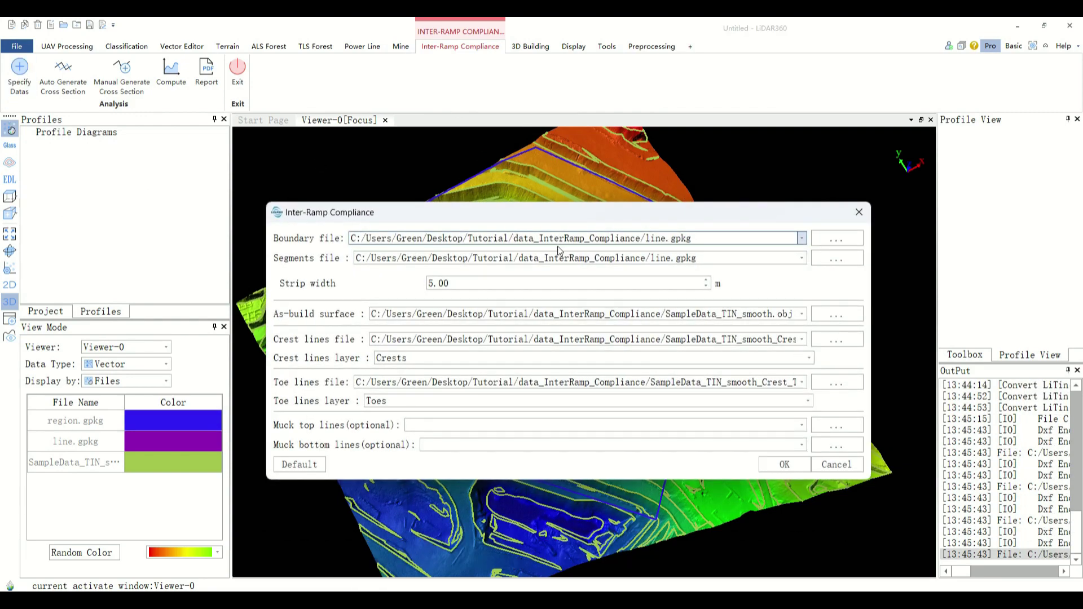
click(561, 240)
click(553, 262)
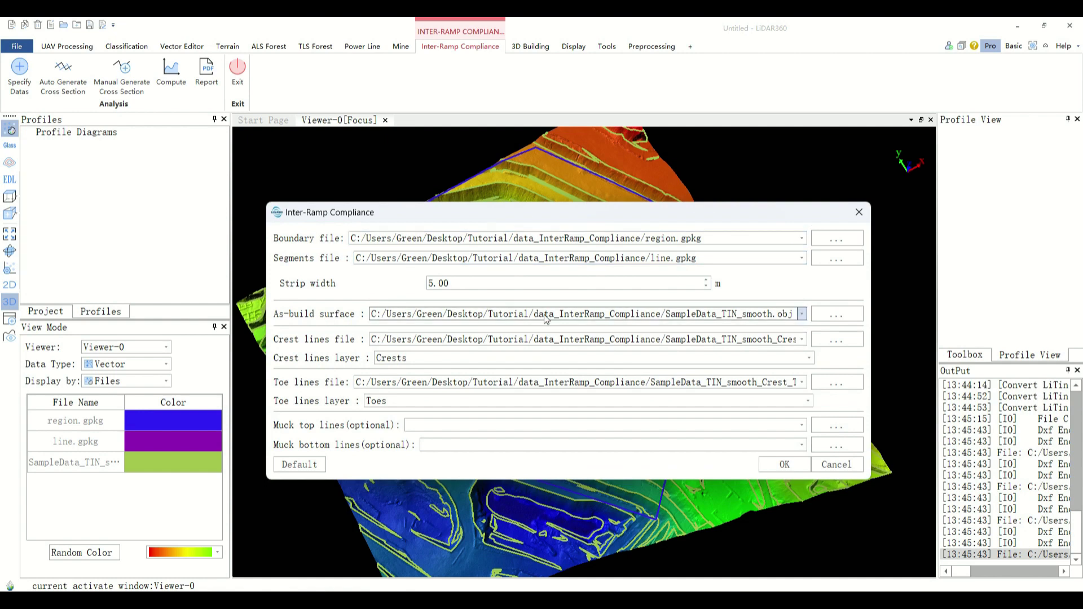
click(537, 340)
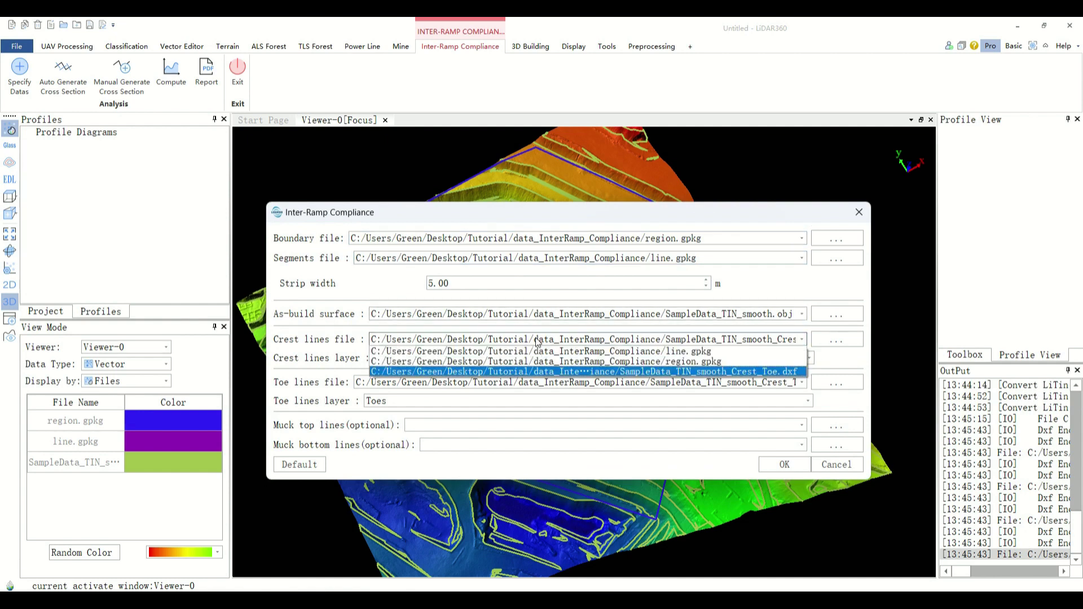
click(543, 371)
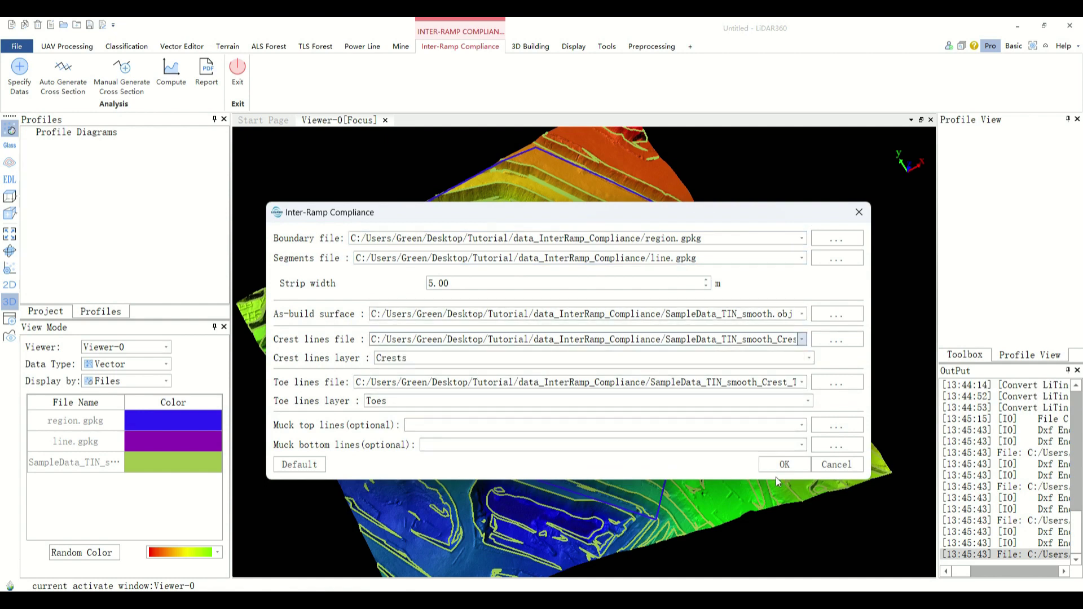
click(622, 383)
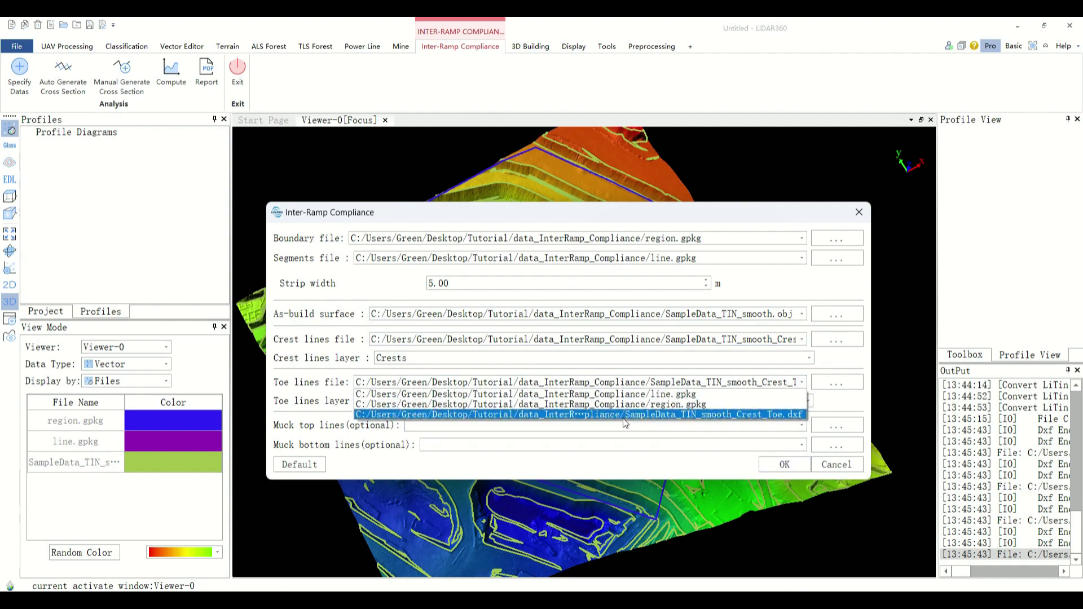
click(624, 418)
click(778, 464)
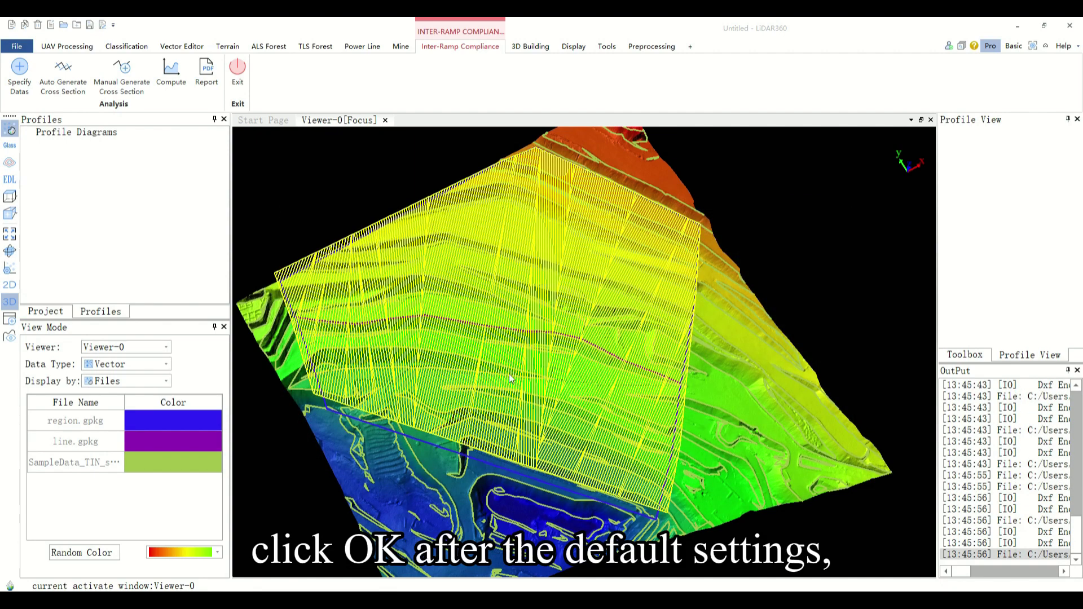
Hide all Vector layers in the Project tree so only the TIN and yellow strips show.
drag(504, 417, 570, 428)
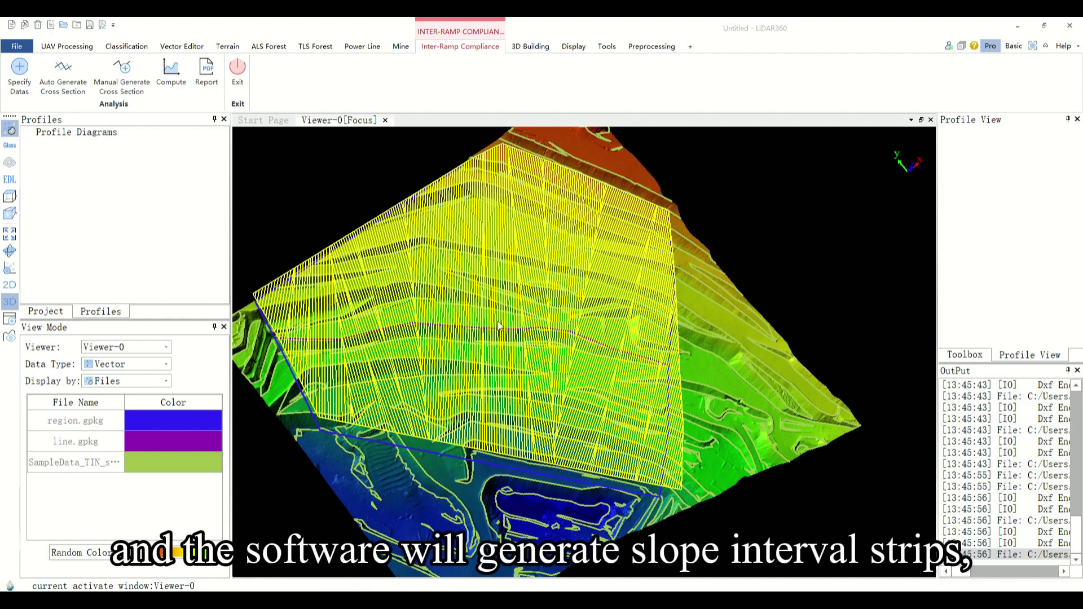
scroll(527, 359, up, 3)
drag(527, 359, 495, 290)
click(48, 311)
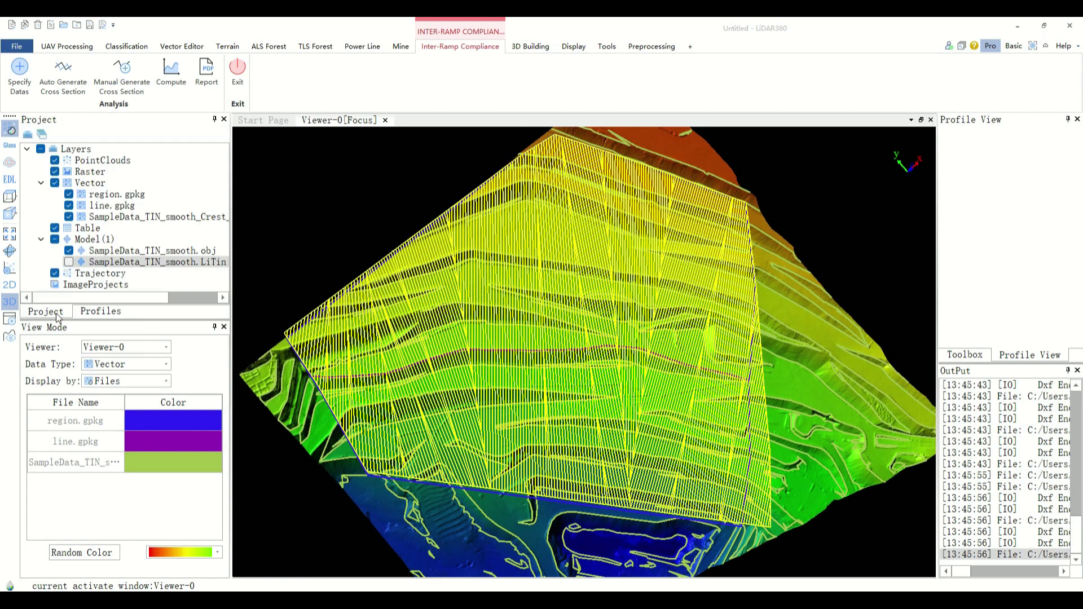
click(55, 183)
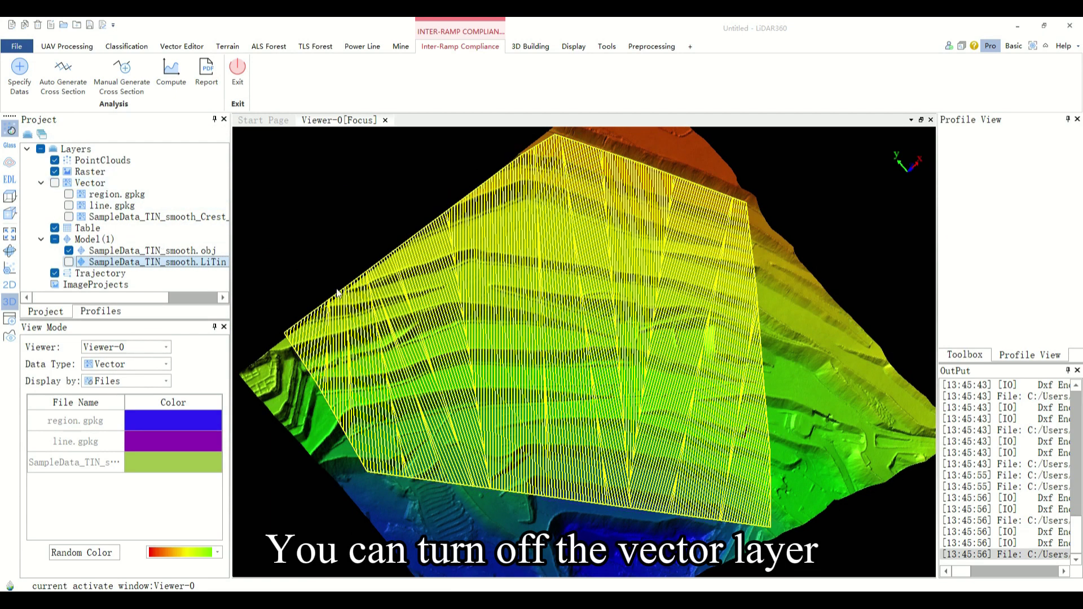
drag(568, 363, 618, 346)
drag(548, 395, 528, 398)
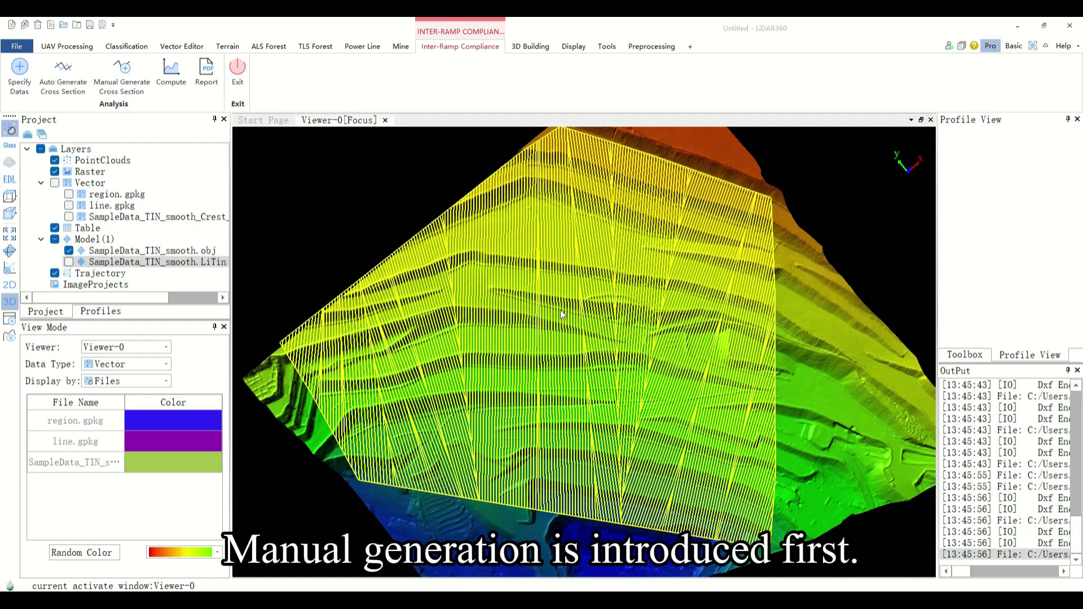
Start Manual Generate Cross Section and pick a red section line near the slope middle.
click(120, 69)
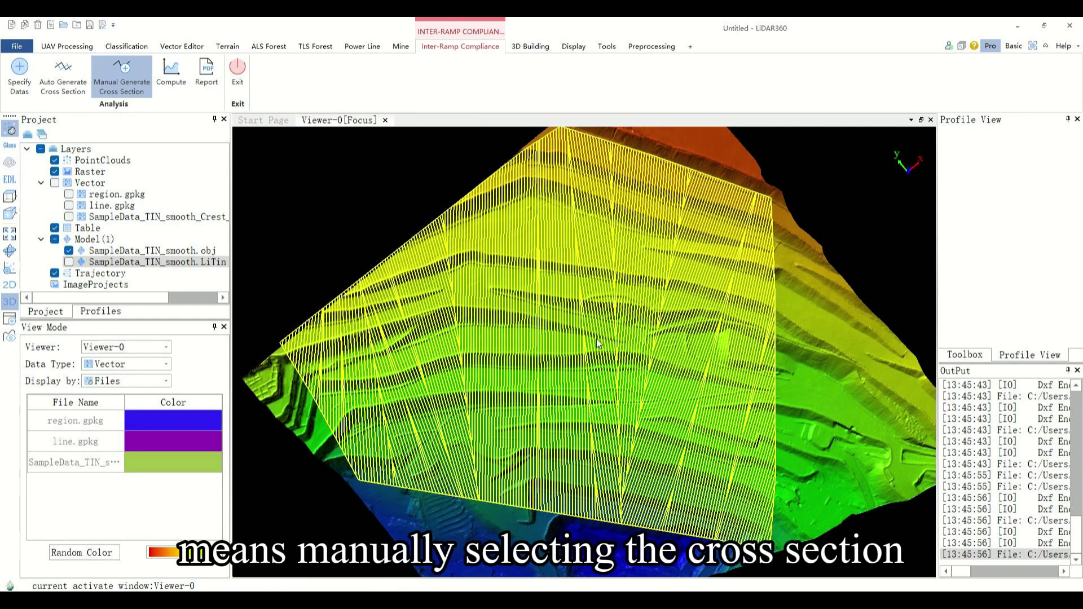
scroll(597, 343, up, 5)
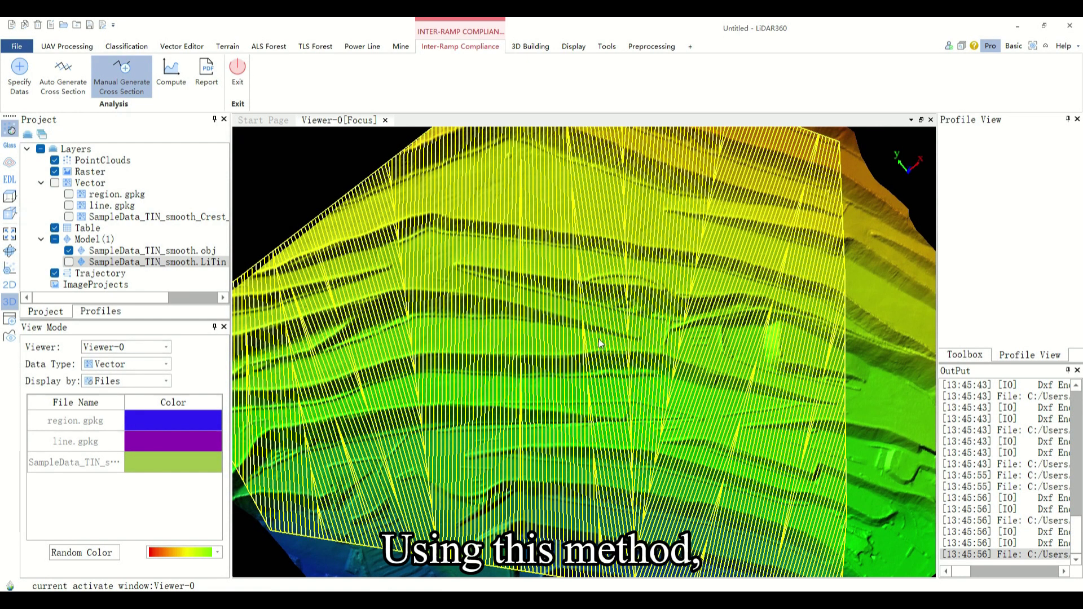
scroll(601, 344, up, 3)
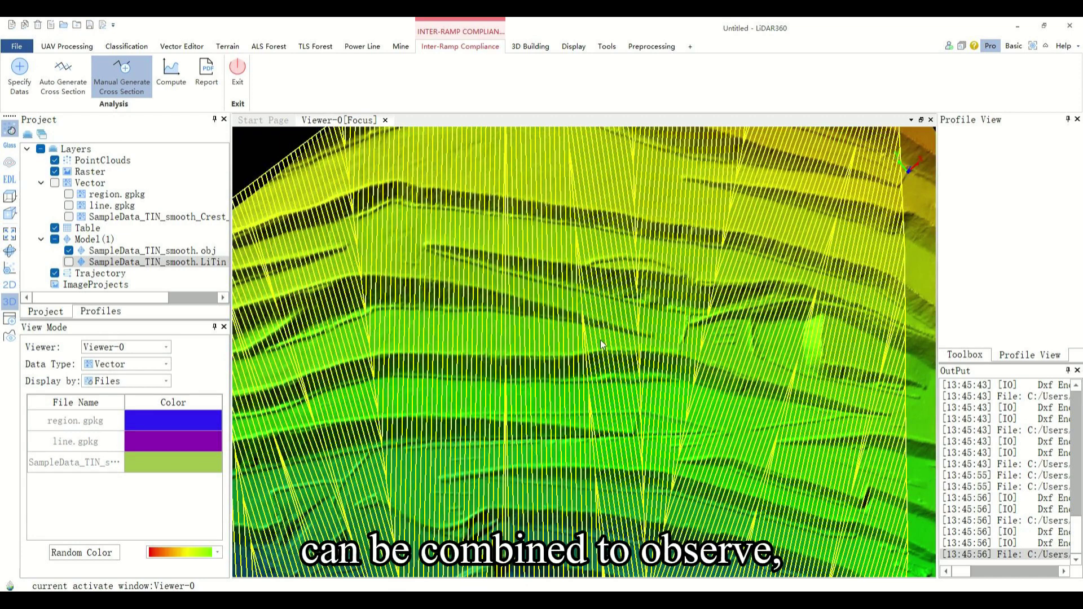
scroll(600, 340, up, 2)
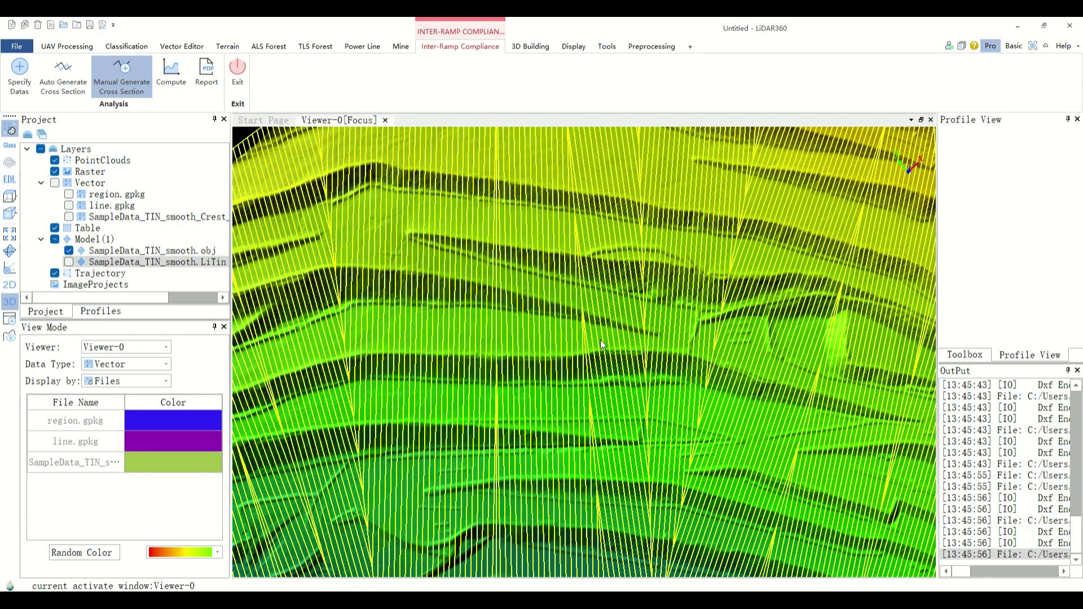
scroll(599, 349, down, 5)
click(692, 438)
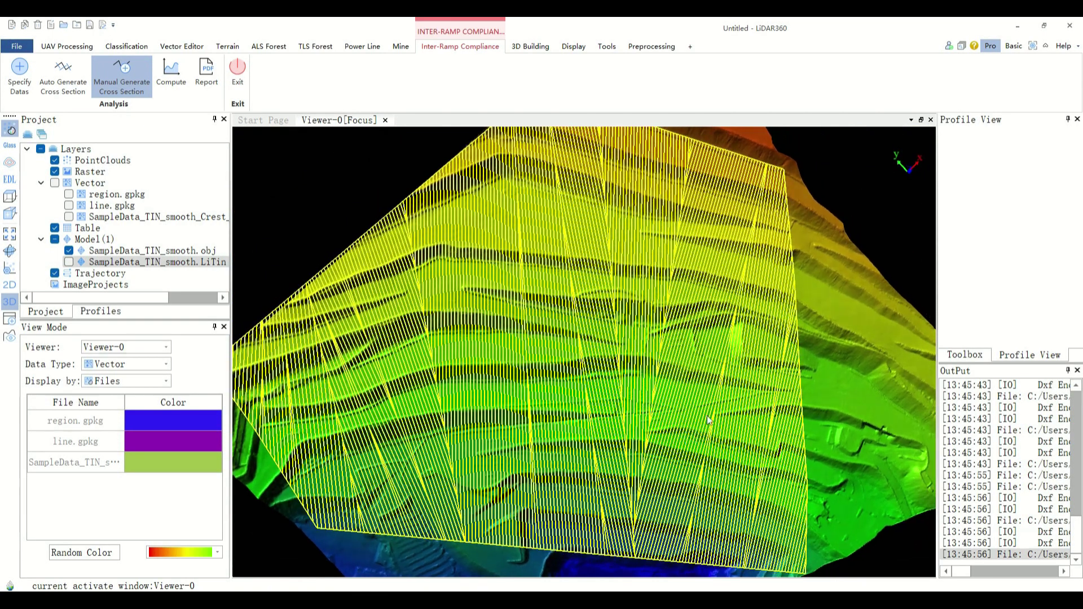
click(651, 352)
Place a blue section strip on the red section line, toggling it off and back on.
scroll(652, 352, up, 5)
scroll(667, 371, up, 3)
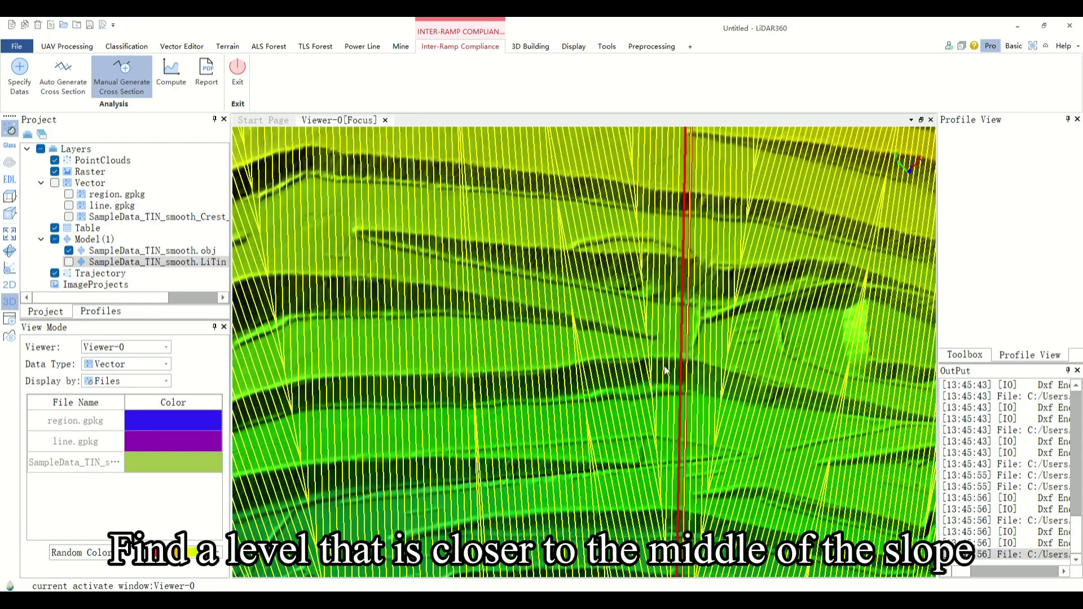
click(666, 373)
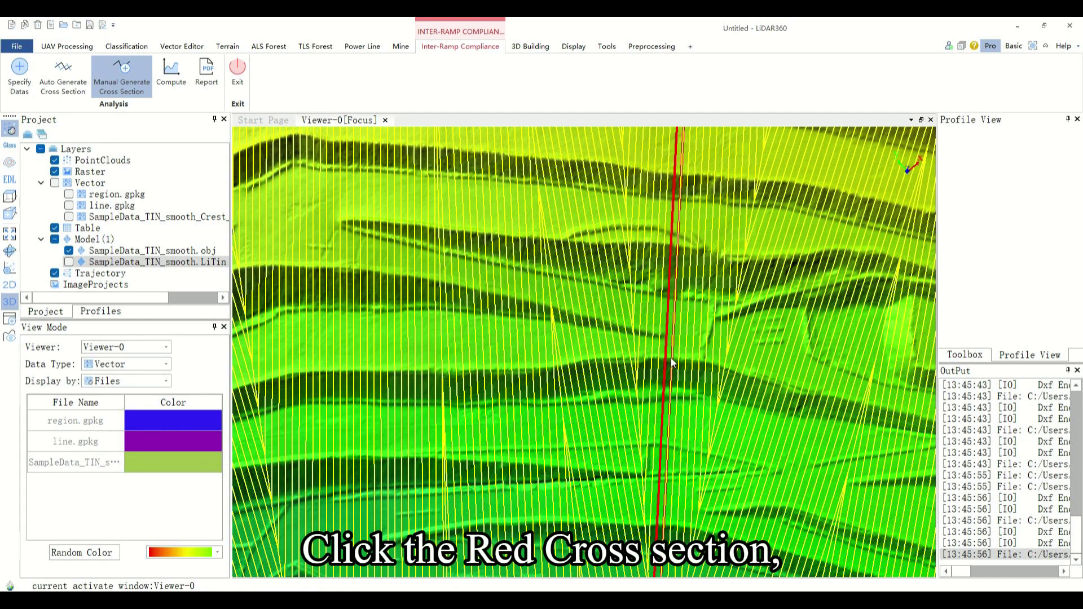
click(671, 363)
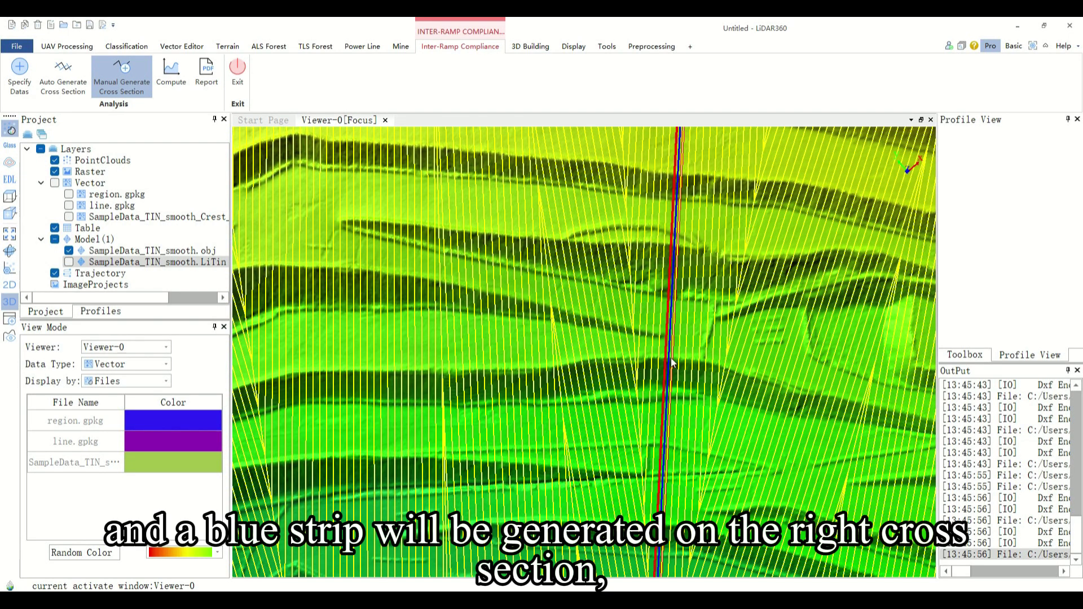
click(672, 363)
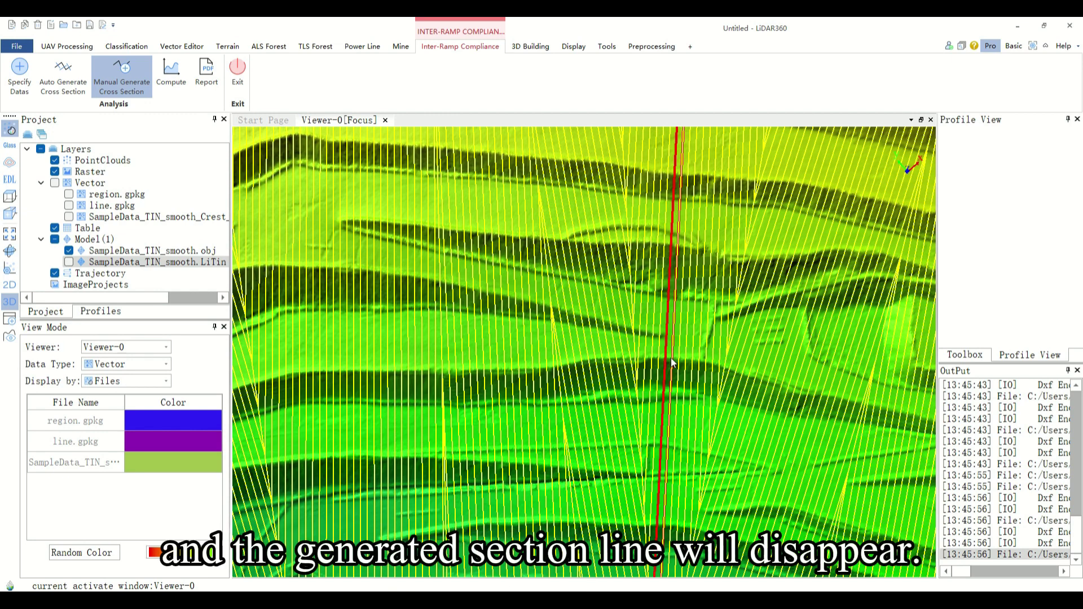
click(671, 363)
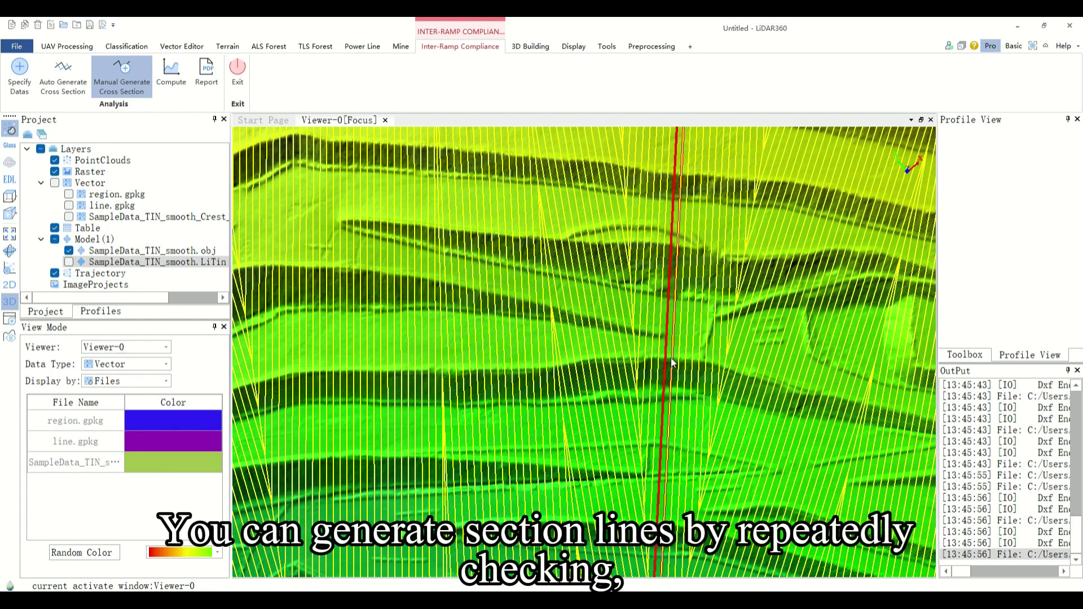
click(671, 362)
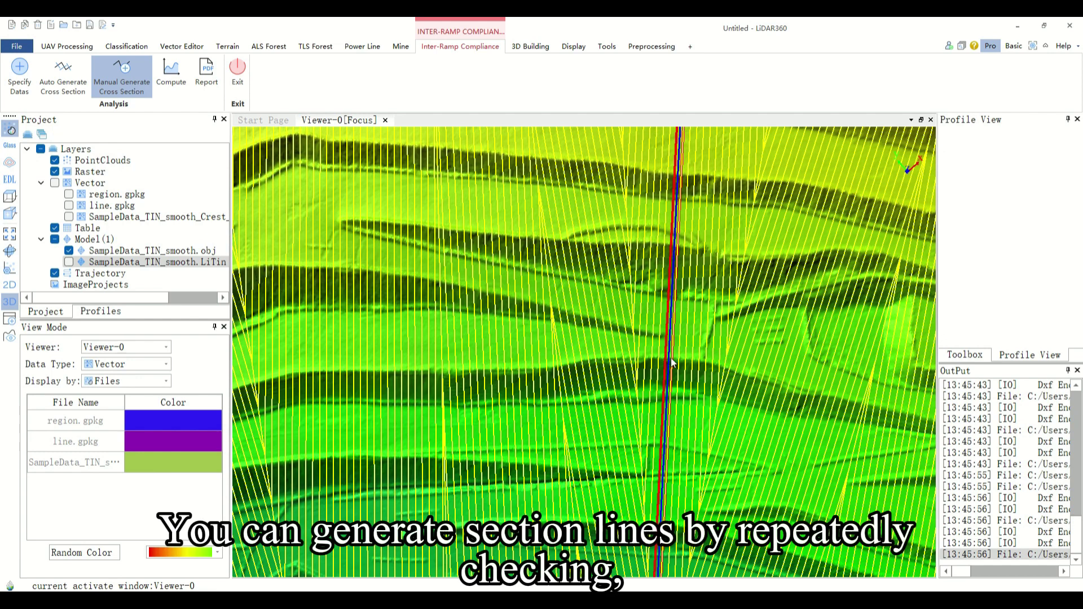
click(671, 363)
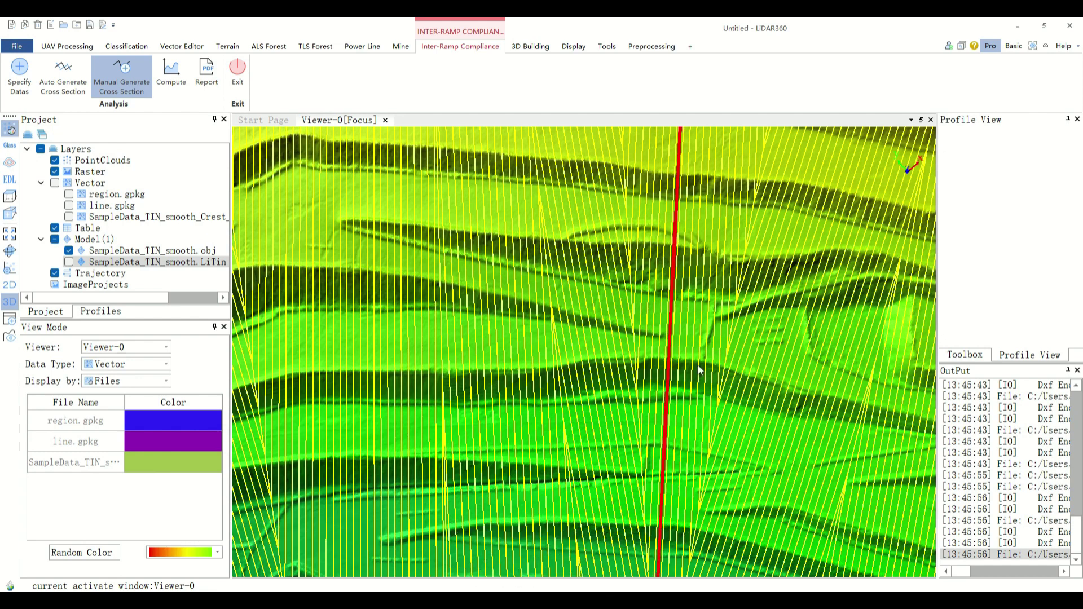
Add more manual cross sections further right across the slope benches.
click(749, 376)
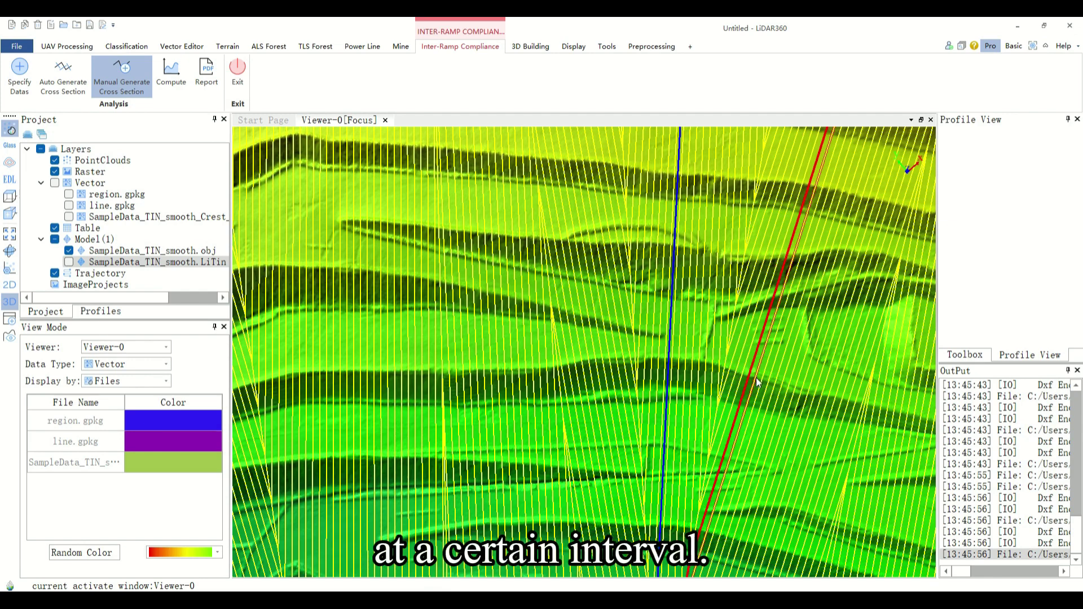
click(756, 382)
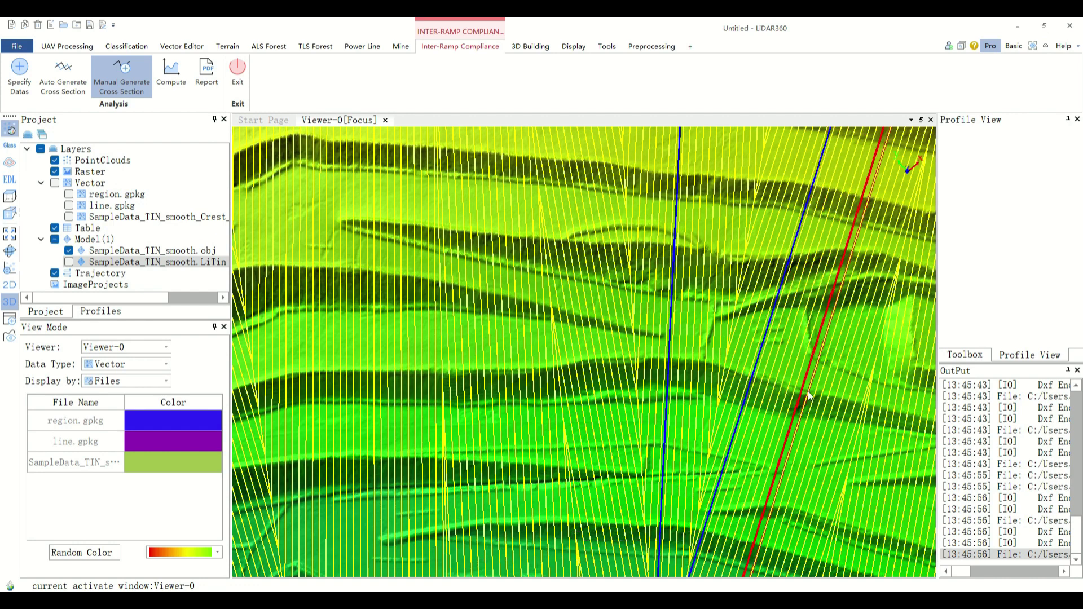
right_drag(808, 390, 712, 374)
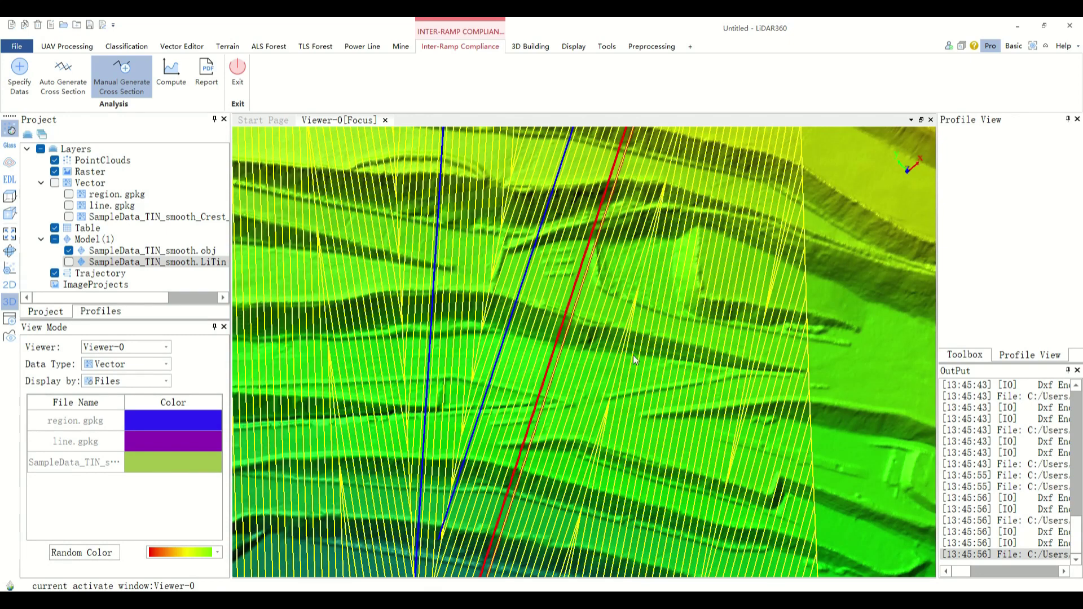
click(583, 345)
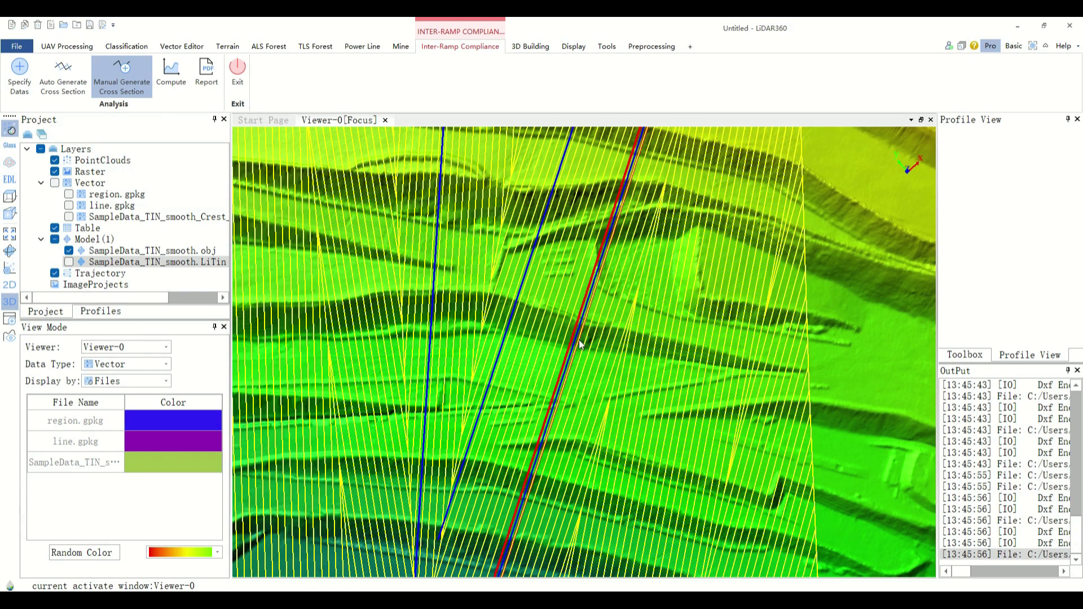
click(679, 372)
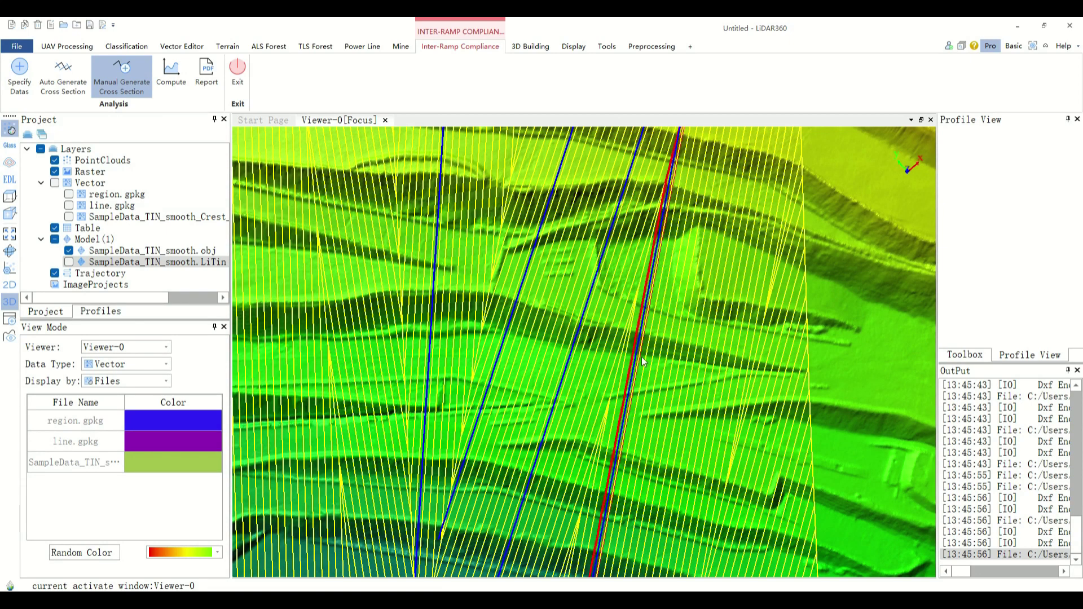
click(692, 373)
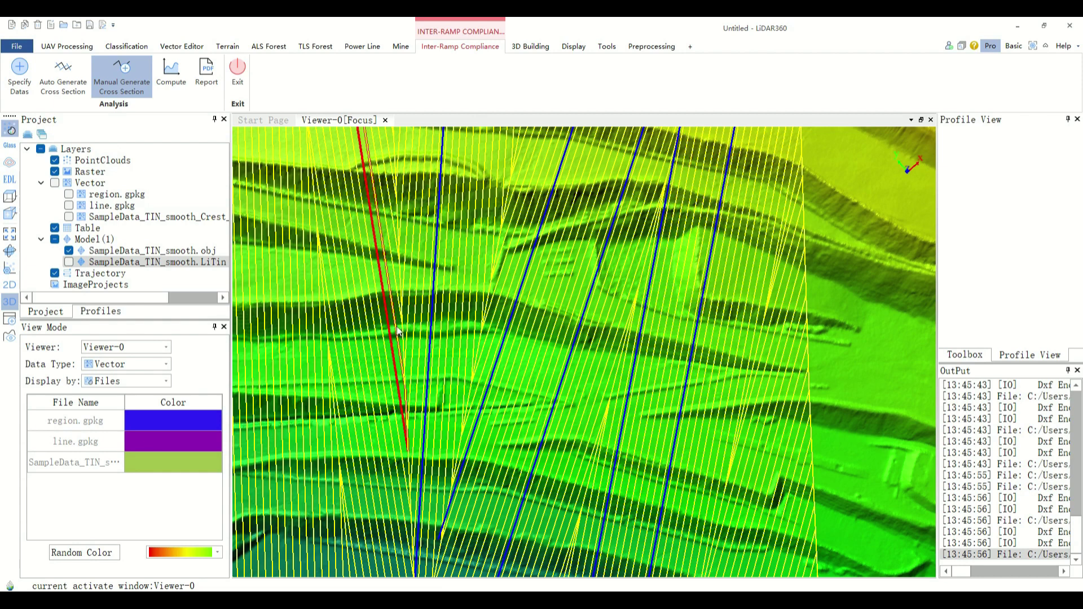
Leave manual mode and auto-generate cross sections every 6 strips.
click(117, 85)
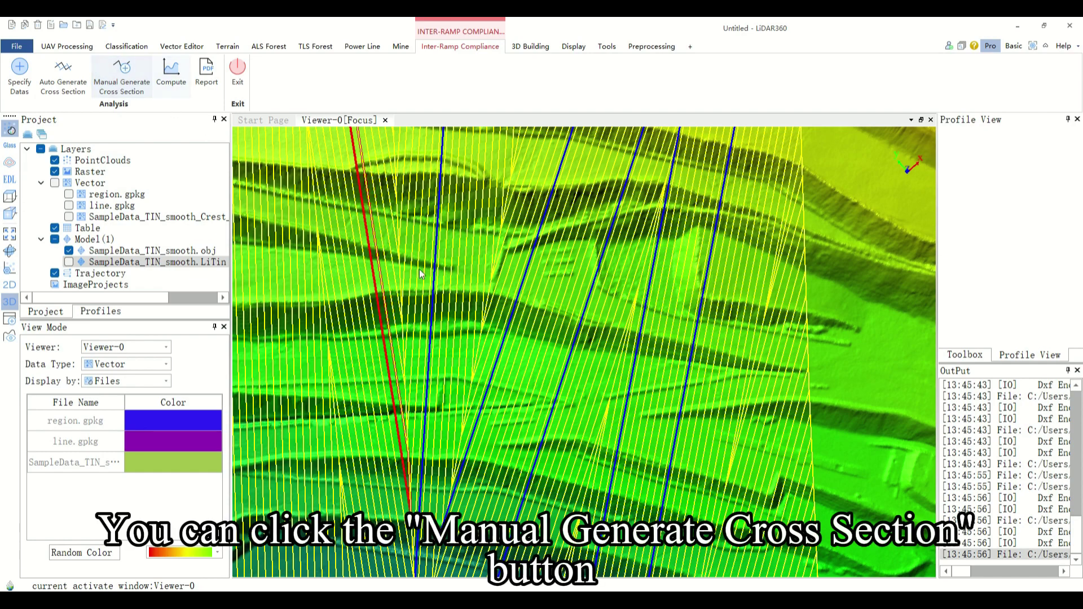
scroll(544, 334, down, 5)
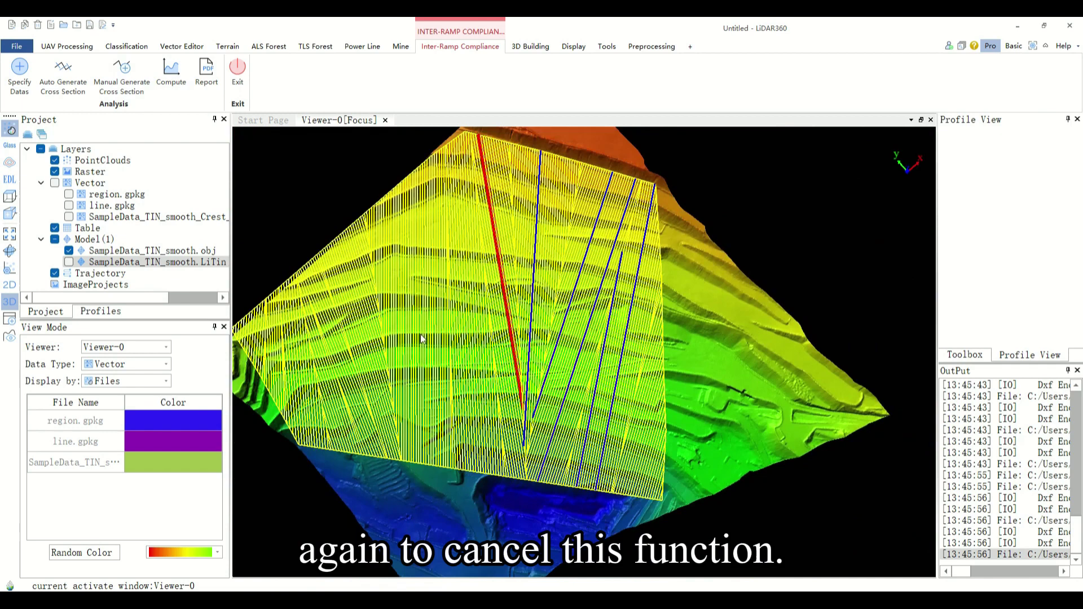
mouse_move(422, 339)
mouse_down()
mouse_move(443, 368)
mouse_move(420, 339)
mouse_up()
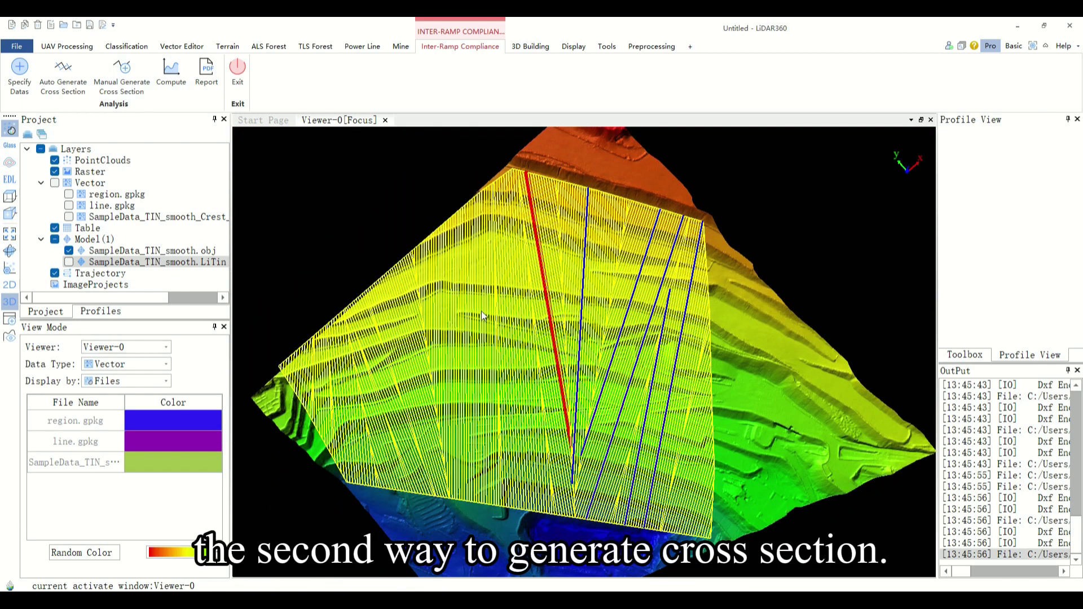
click(85, 90)
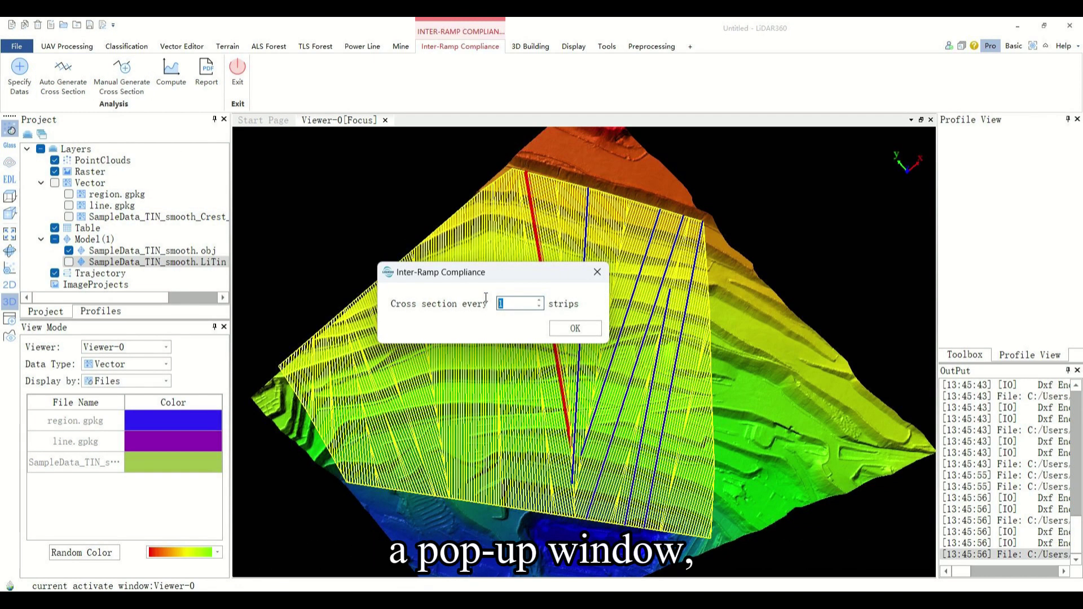
text(6)
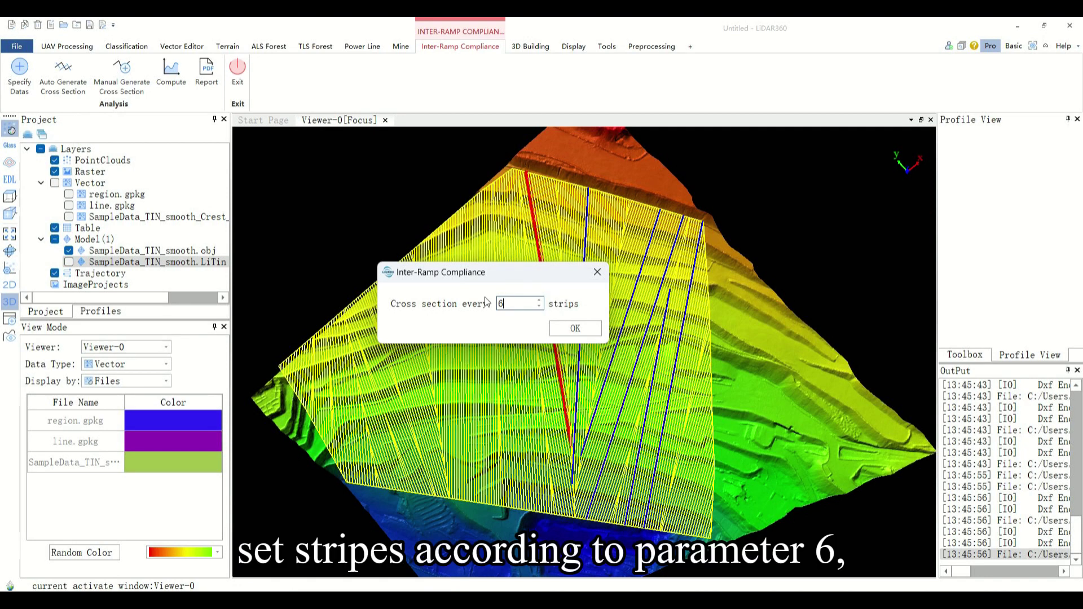
click(567, 331)
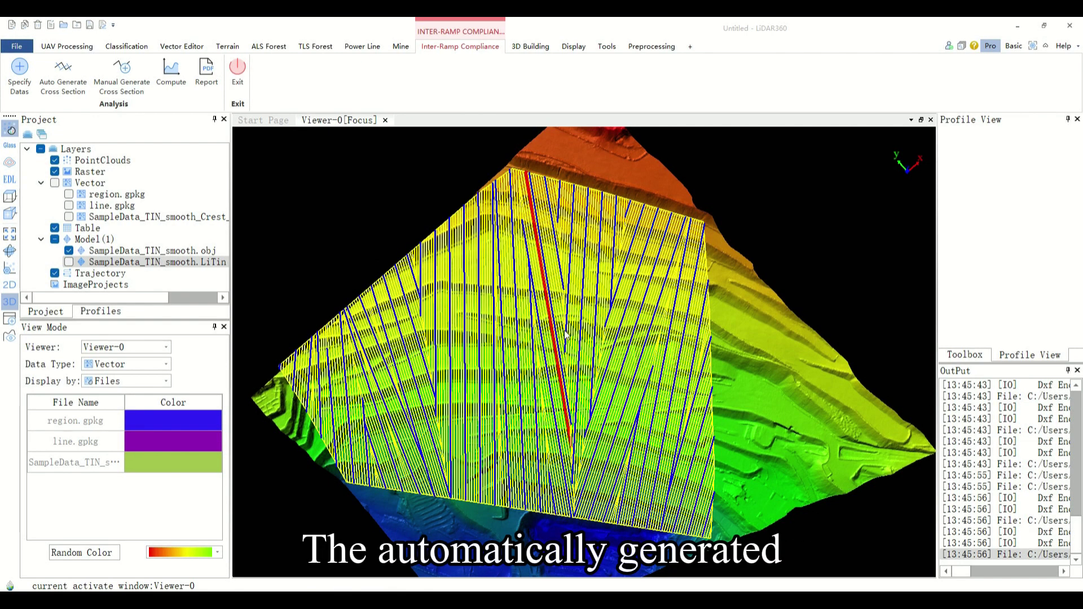
Centre the pit model in view and compute inter-ramp slope compliance for all cross sections.
scroll(566, 350, up, 3)
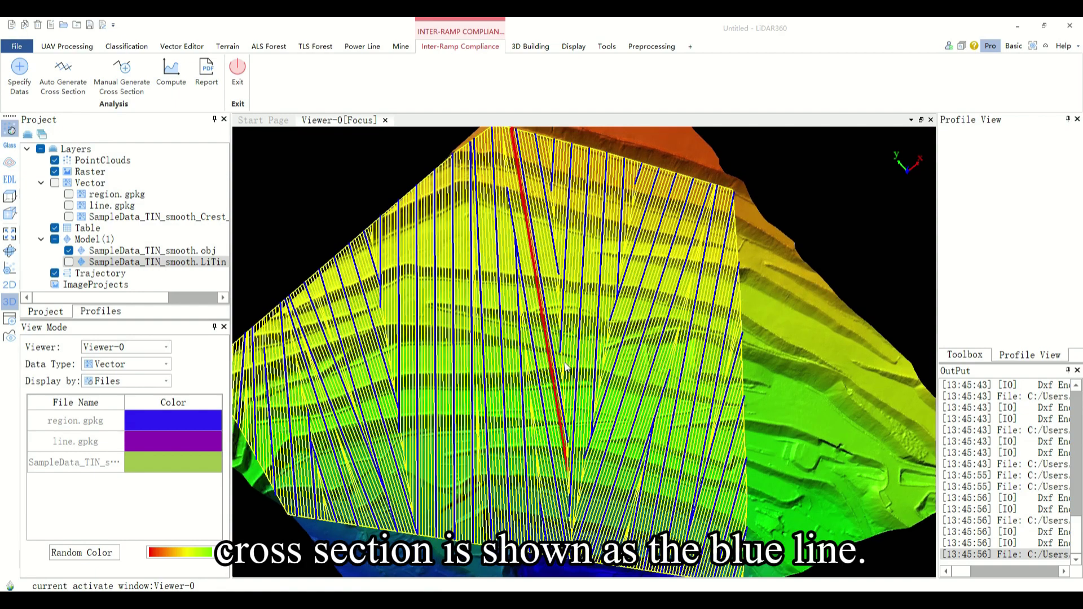
right_drag(654, 474, 681, 466)
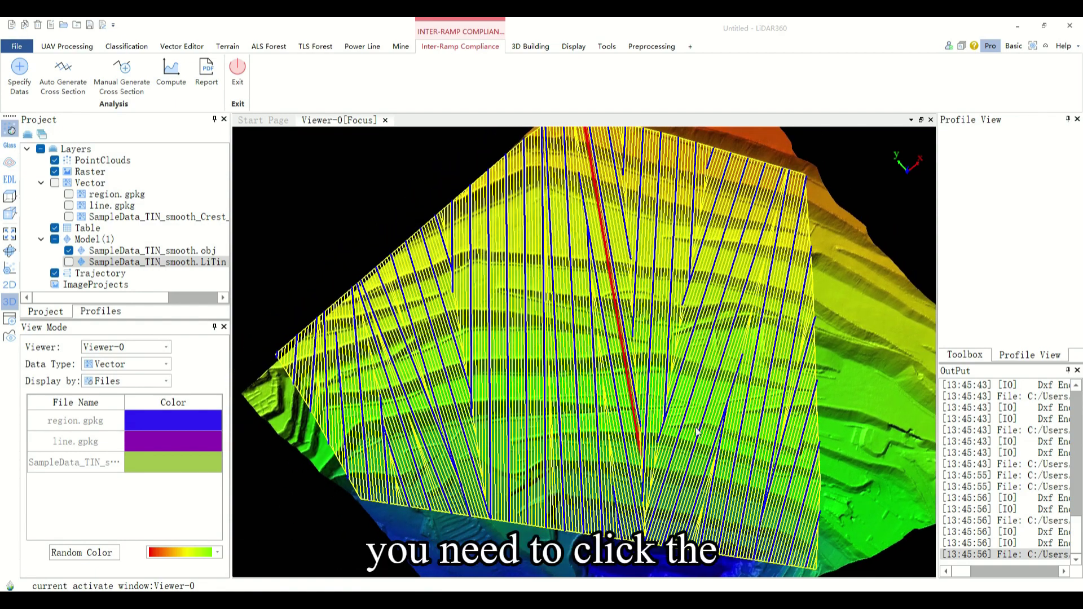
click(173, 66)
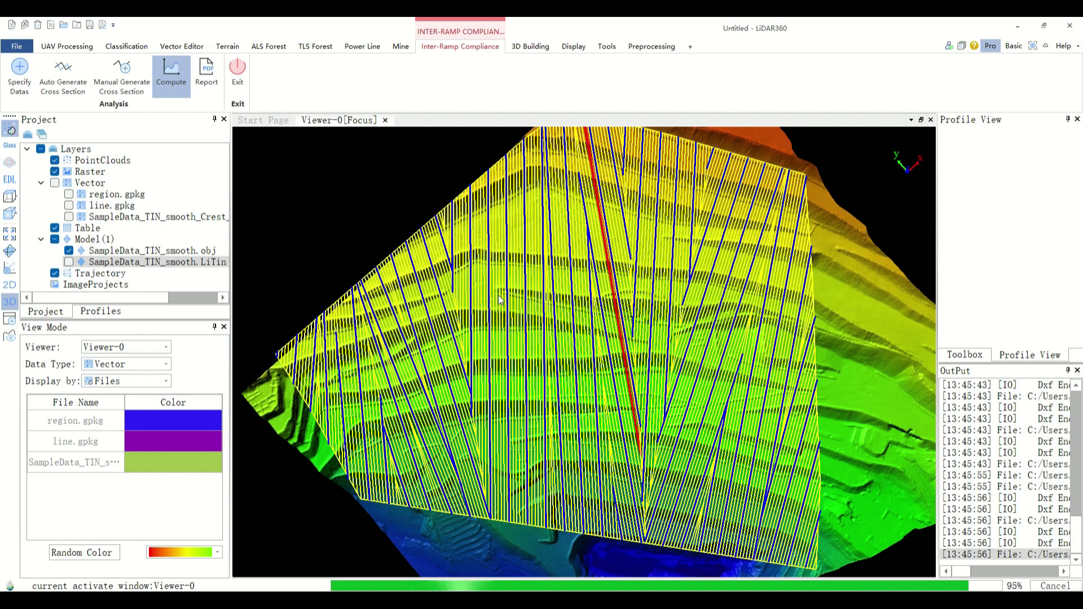
Orbit and pan around the pit to inspect the red slope lines, ending on a top-down overview.
drag(567, 317, 531, 360)
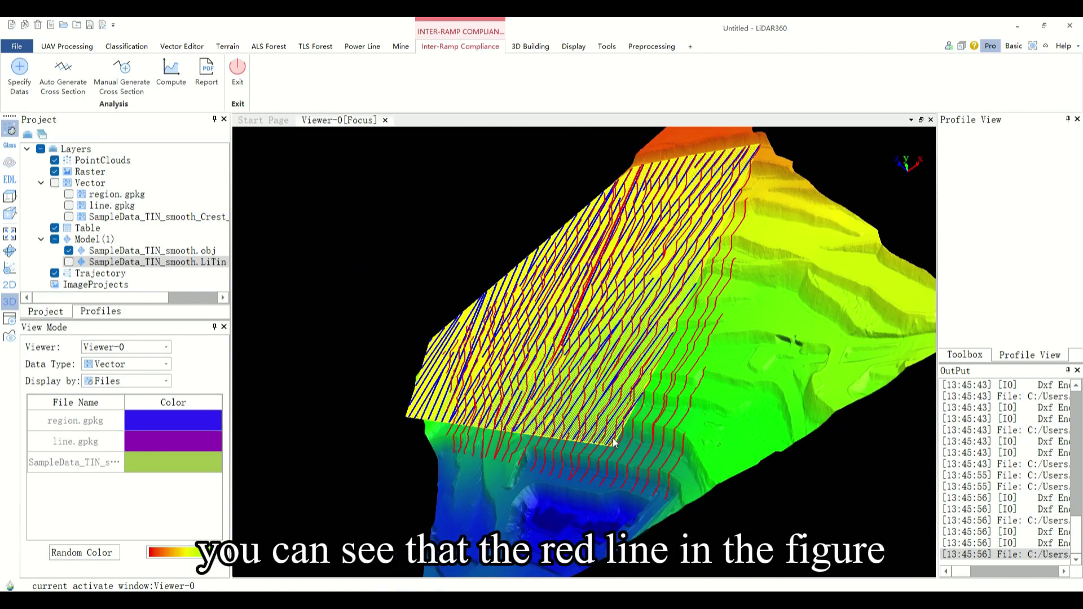
drag(616, 414, 609, 398)
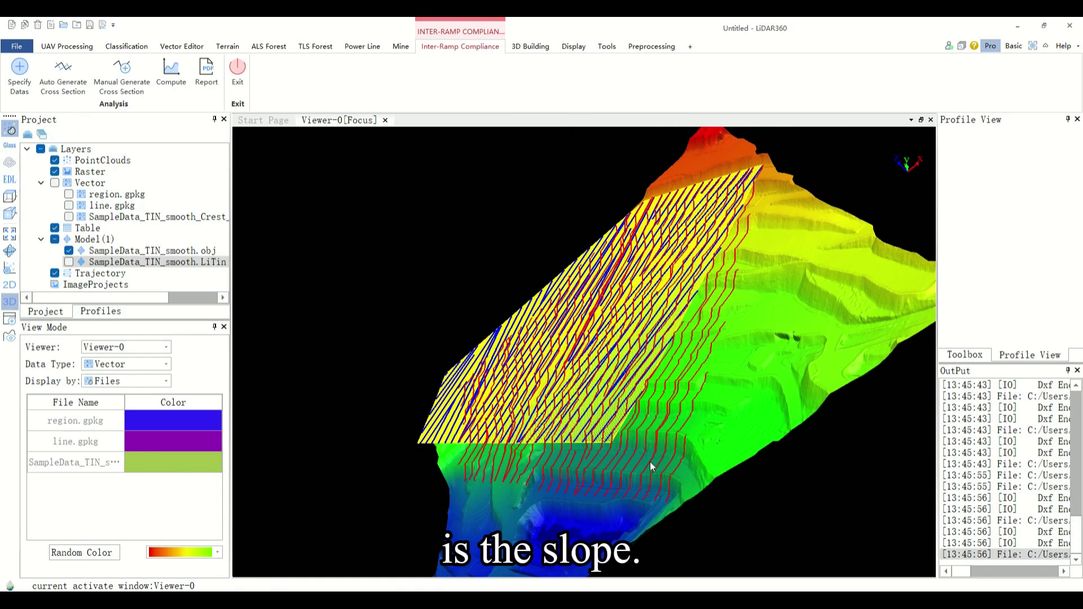
drag(552, 342, 752, 420)
right_drag(496, 303, 465, 299)
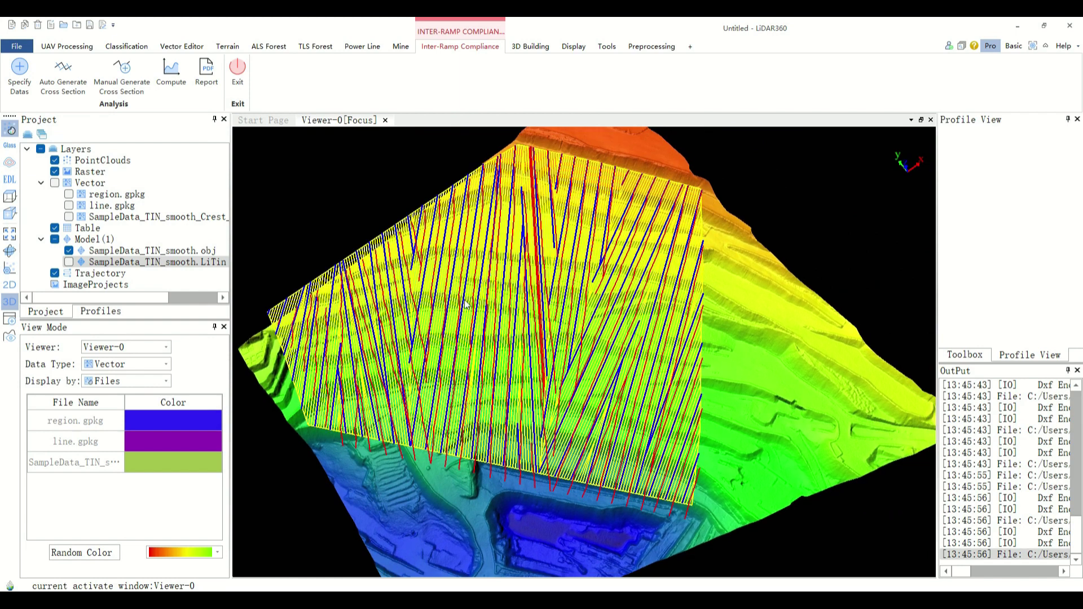
drag(502, 356, 529, 379)
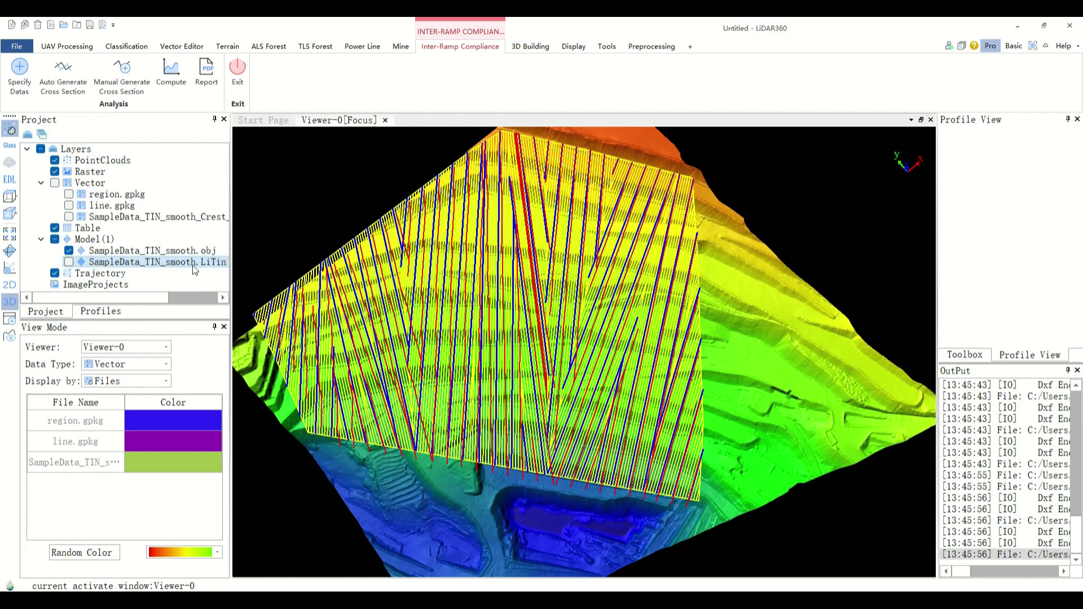
Show the profile diagram for cross section 38 and widen the Profile View panel.
click(100, 311)
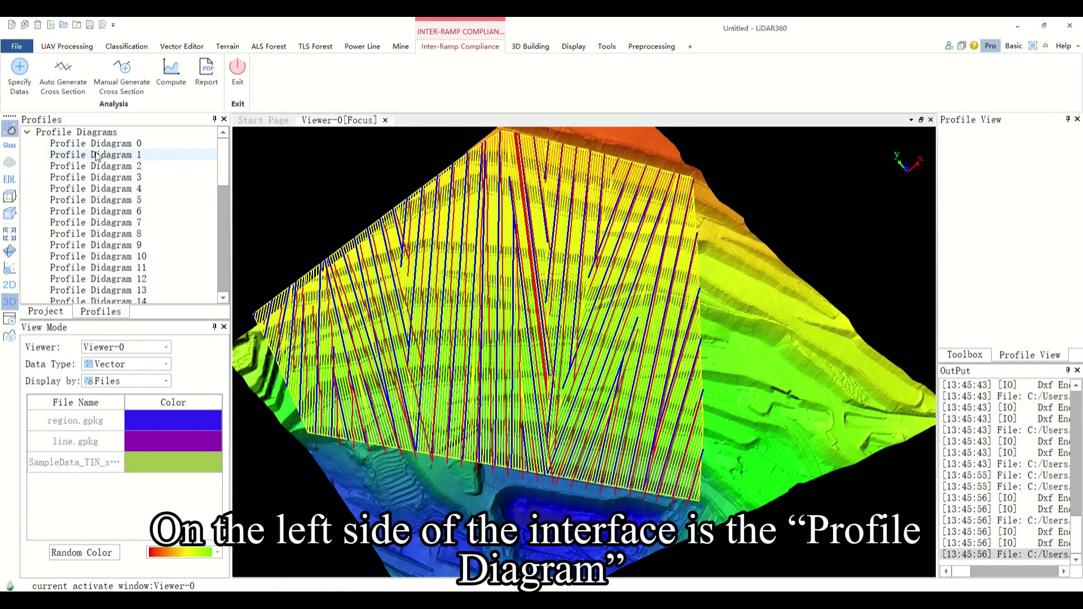
scroll(103, 217, down, 9)
scroll(104, 220, down, 2)
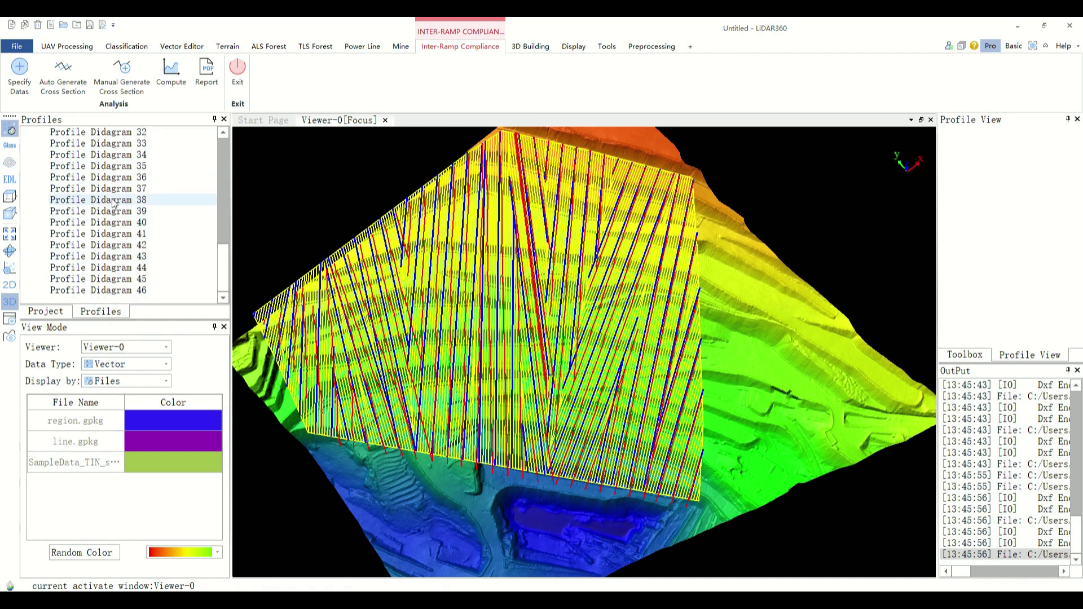
click(115, 201)
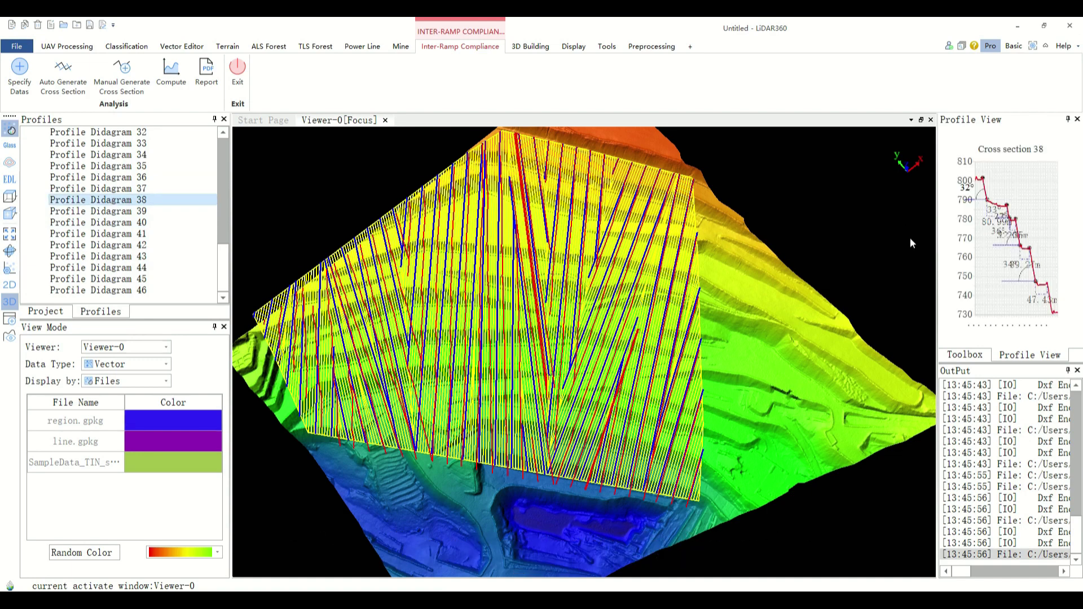
drag(891, 251, 813, 242)
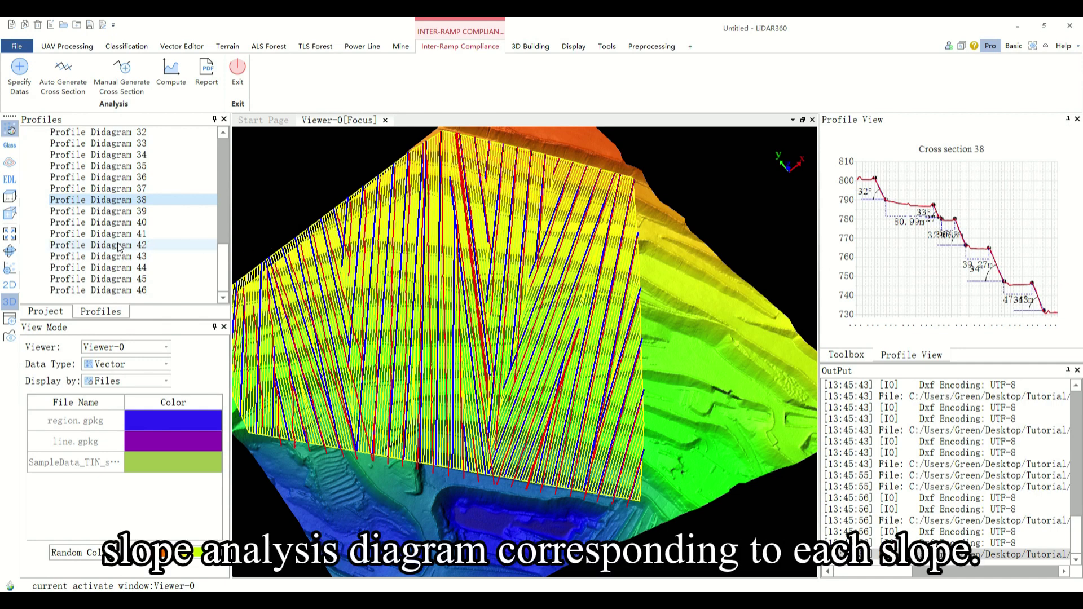
View the profile diagrams for cross sections 40, 42 and then 37.
click(120, 225)
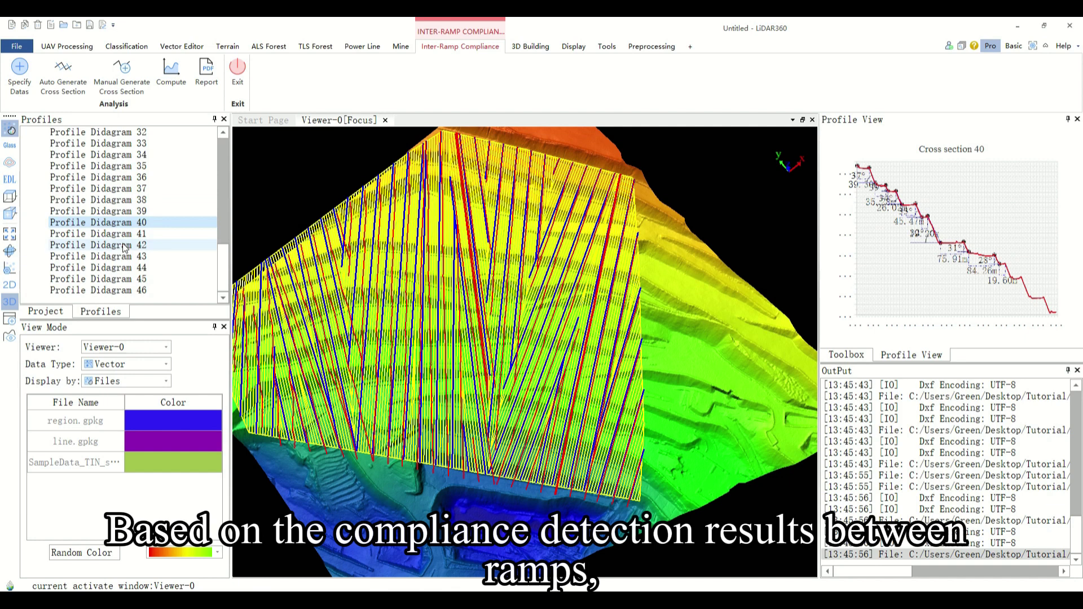
click(123, 243)
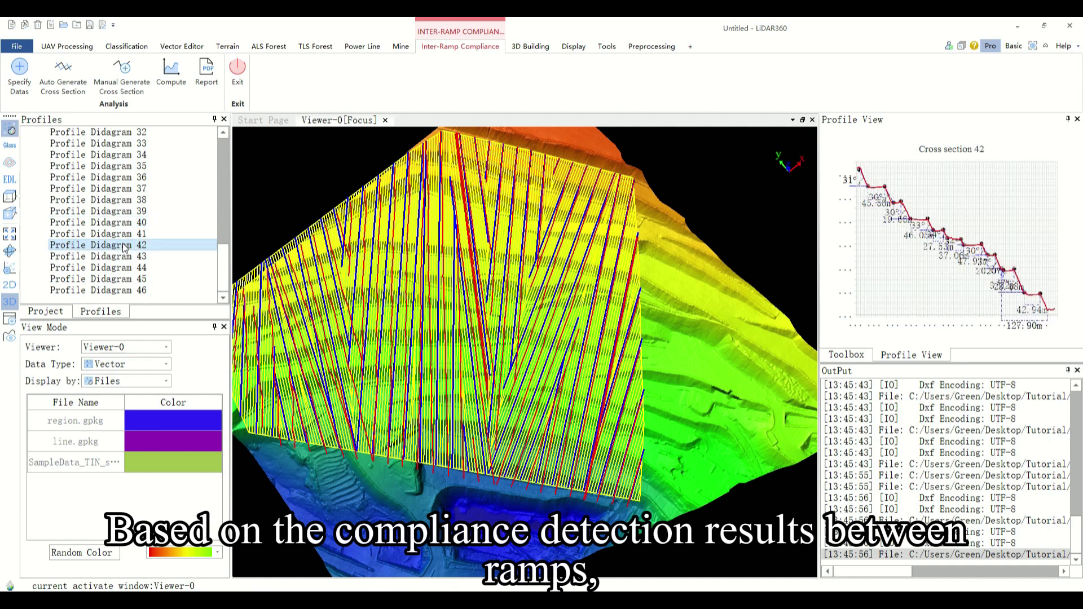
click(129, 193)
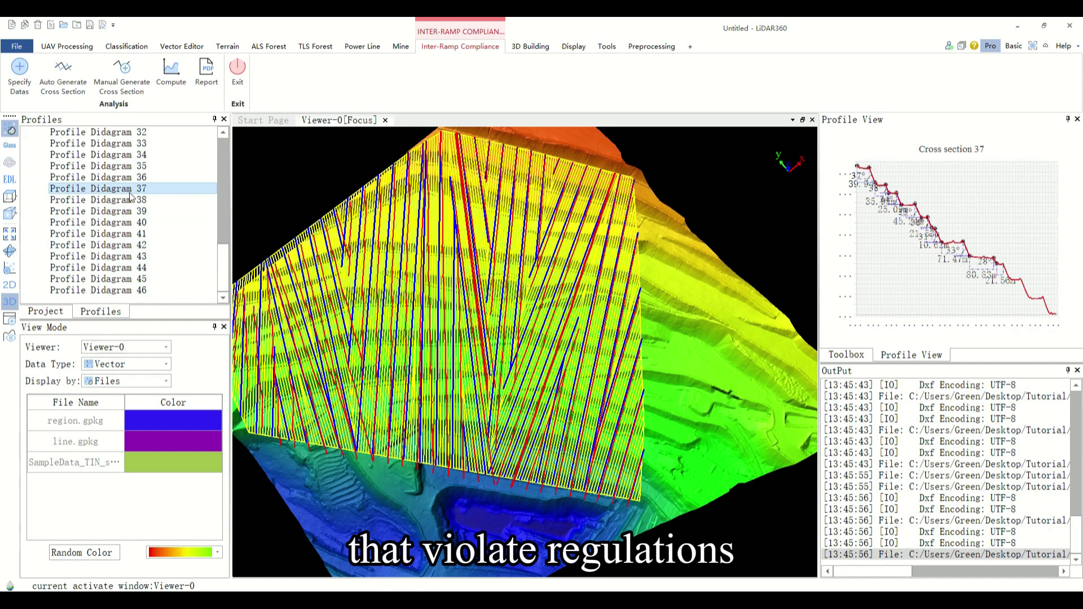